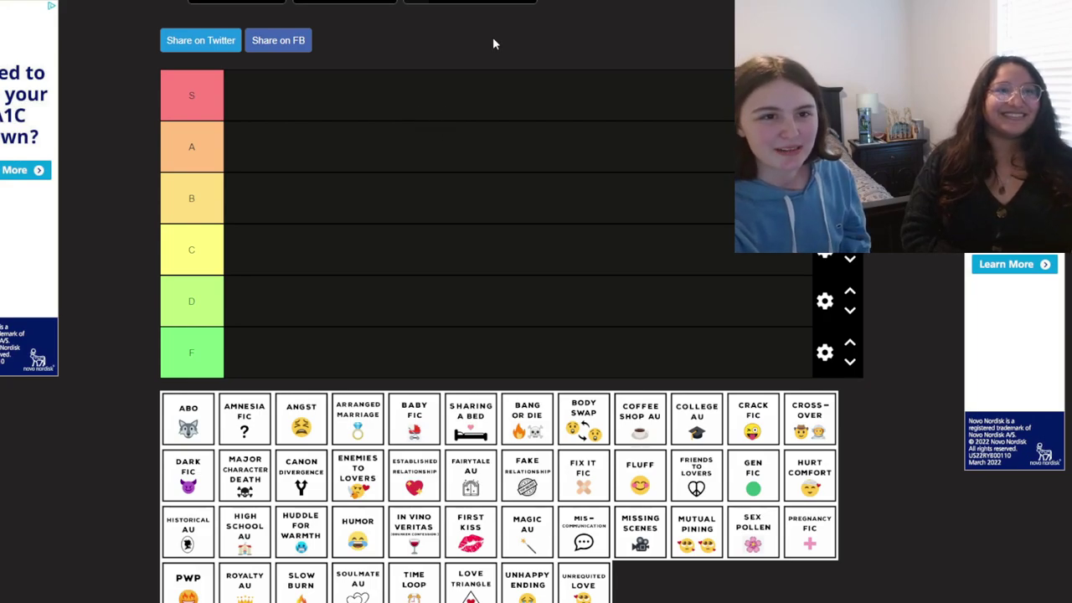
Drop the ABO card into the B tier, then Amnesia Fic beside it
{"action": "scroll", "coordinate": [498, 43], "scroll_direction": "up", "scroll_amount": 5}
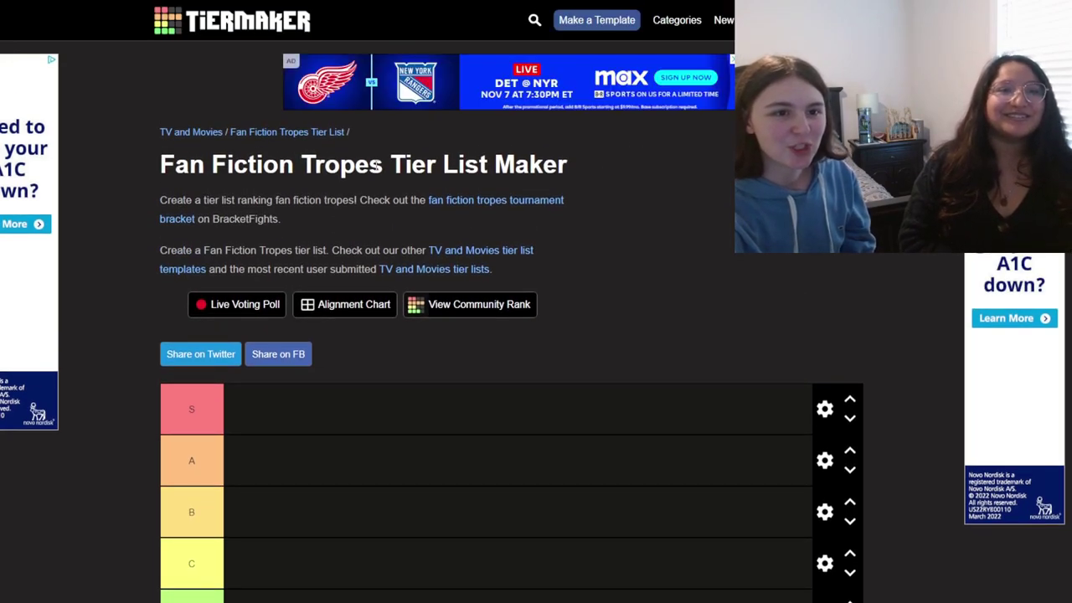
{"action": "scroll", "coordinate": [502, 335], "scroll_direction": "down", "scroll_amount": 2}
{"action": "scroll", "coordinate": [503, 335], "scroll_direction": "down", "scroll_amount": 3}
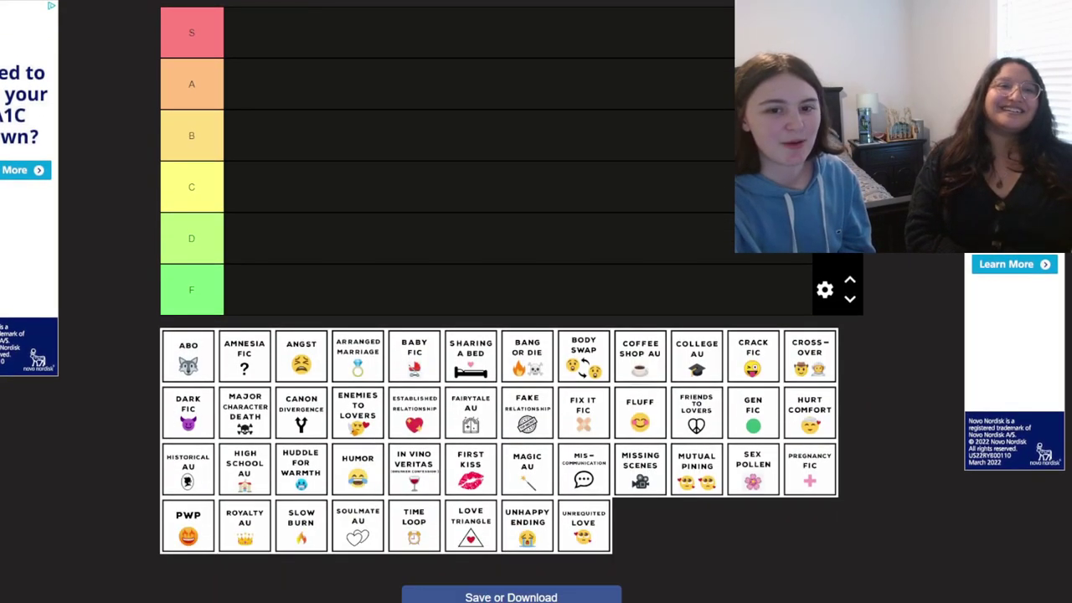
{"action": "scroll", "coordinate": [503, 335], "scroll_direction": "up", "scroll_amount": 1}
{"action": "scroll", "coordinate": [503, 335], "scroll_direction": "down", "scroll_amount": 1}
{"action": "scroll", "coordinate": [502, 335], "scroll_direction": "up", "scroll_amount": 1}
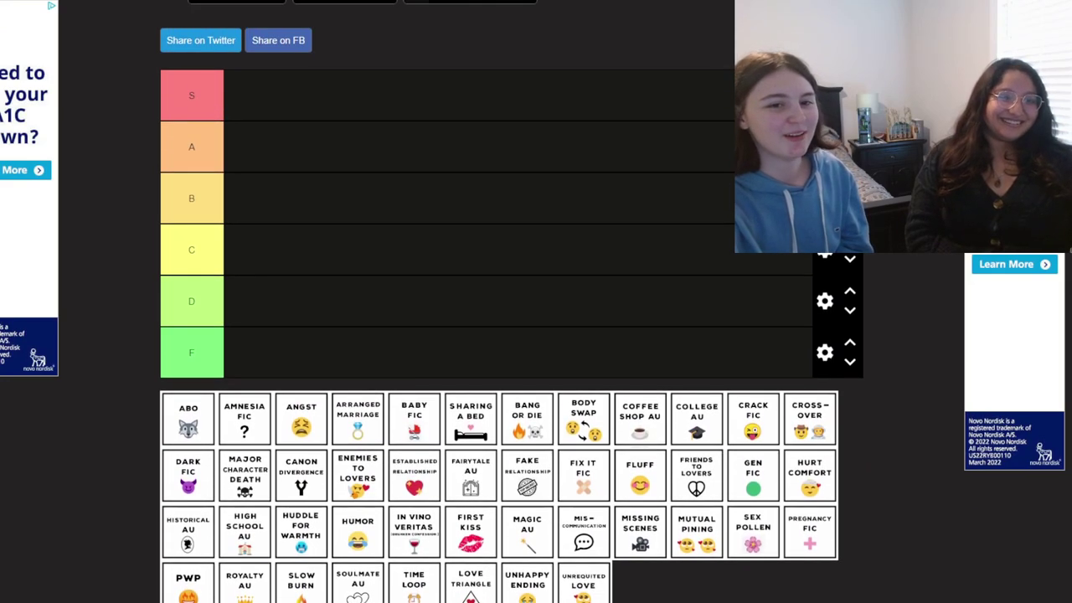
{"action": "scroll", "coordinate": [503, 335], "scroll_direction": "up", "scroll_amount": 1}
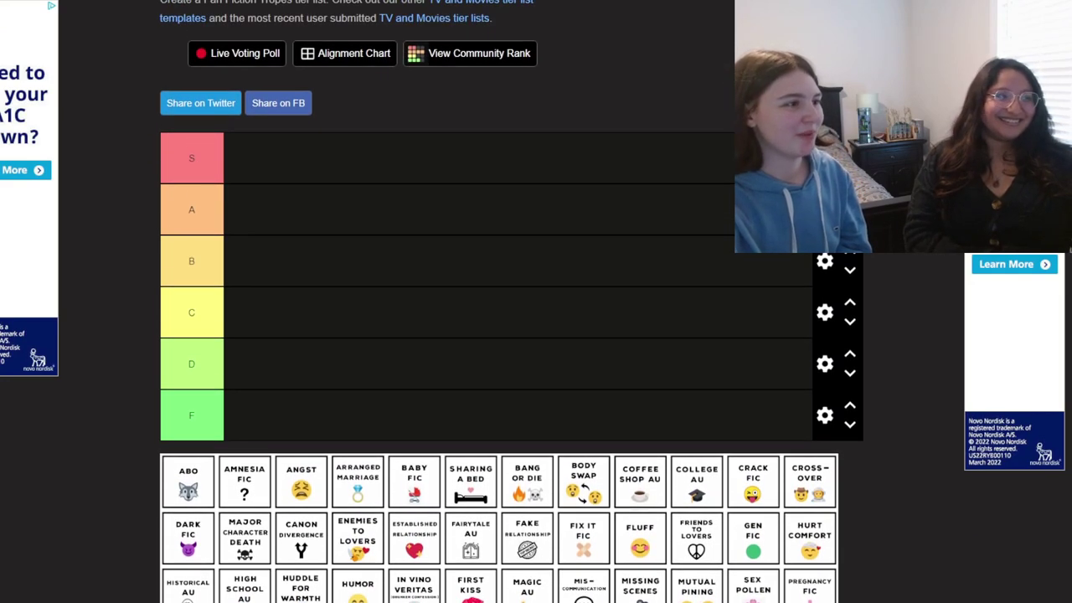
{"action": "scroll", "coordinate": [502, 335], "scroll_direction": "up", "scroll_amount": 1}
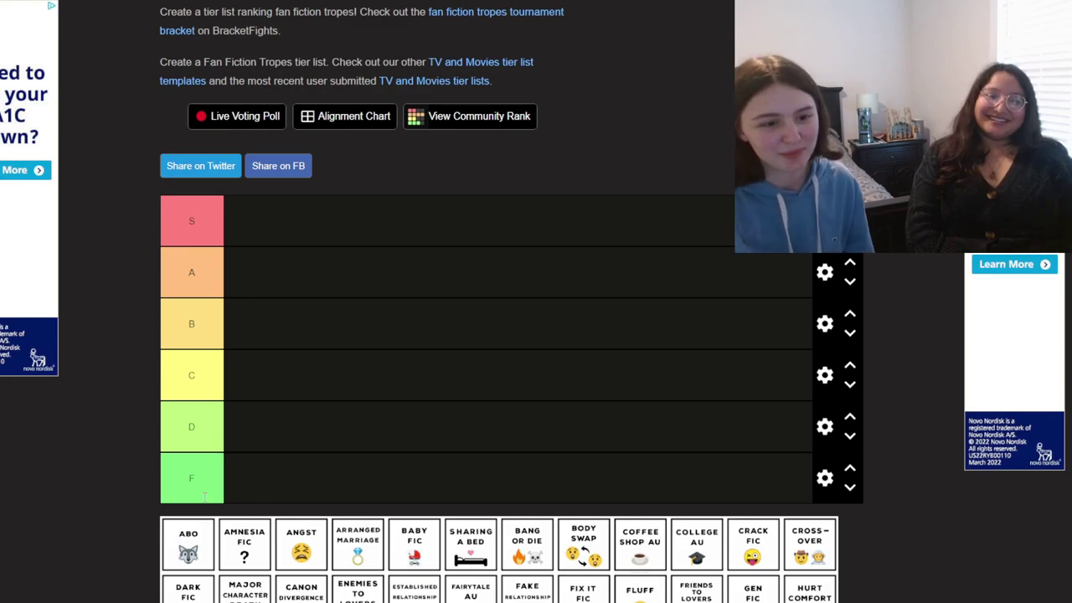
{"action": "mouse_move", "coordinate": [202, 540]}
{"action": "left_mouse_down"}
{"action": "mouse_move", "coordinate": [269, 328]}
{"action": "mouse_move", "coordinate": [285, 335]}
{"action": "left_mouse_up"}
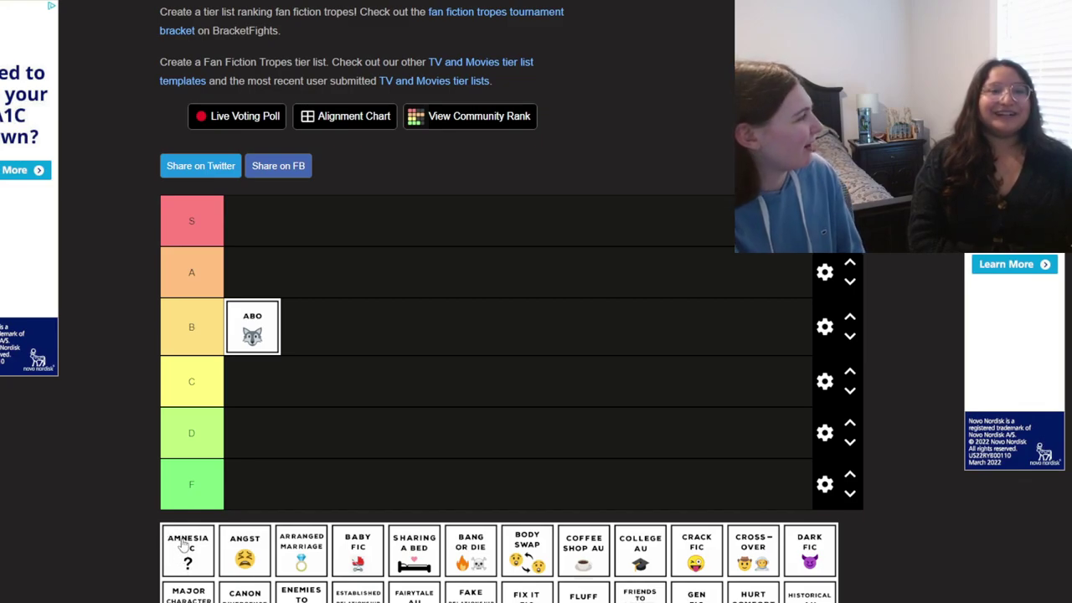
{"action": "left_click_drag", "start_coordinate": [184, 542], "coordinate": [415, 359]}
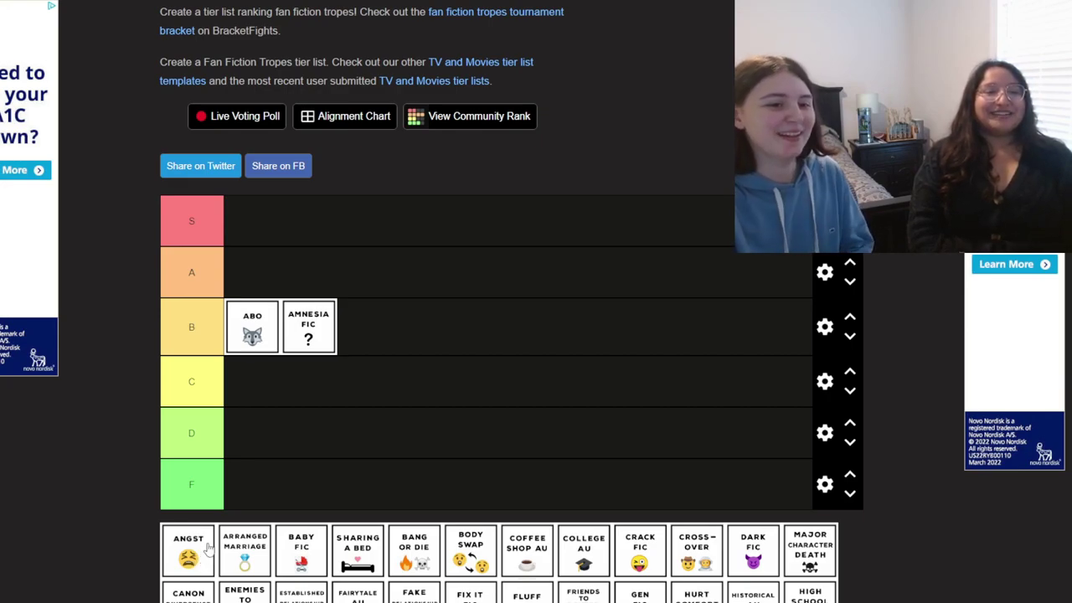
Drag the Angst card from the pool into the A tier row
{"action": "mouse_move", "coordinate": [201, 560]}
{"action": "left_mouse_down"}
{"action": "mouse_move", "coordinate": [255, 490]}
{"action": "mouse_move", "coordinate": [280, 282]}
{"action": "mouse_move", "coordinate": [271, 285]}
{"action": "left_mouse_up"}
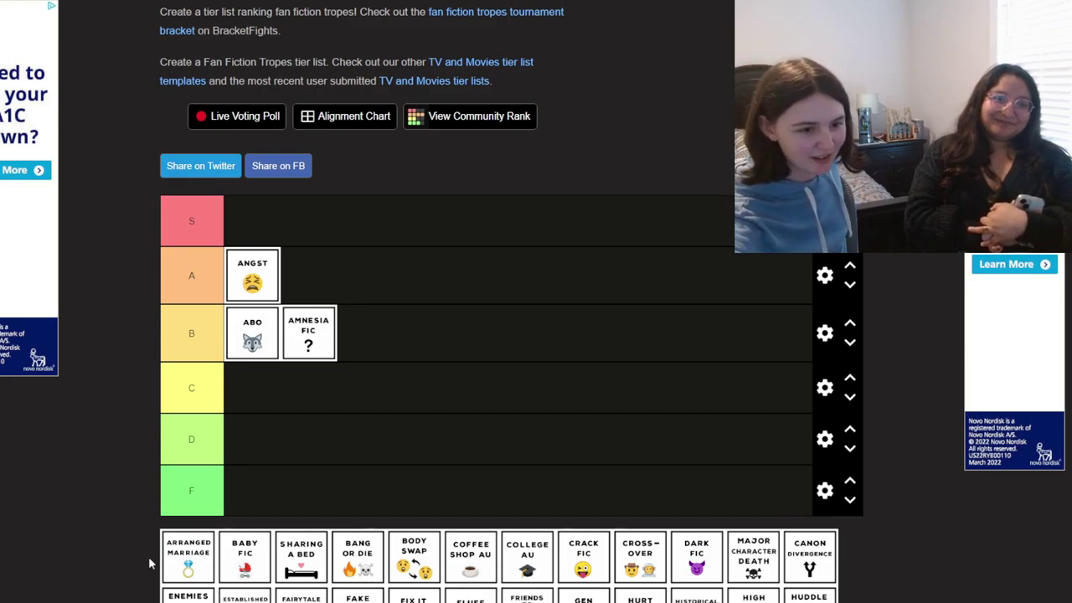
Put Arranged Marriage in the A tier beside Angst and Baby Fic in the C tier
{"action": "mouse_move", "coordinate": [171, 560]}
{"action": "left_mouse_down"}
{"action": "mouse_move", "coordinate": [287, 449]}
{"action": "mouse_move", "coordinate": [410, 409]}
{"action": "left_mouse_up"}
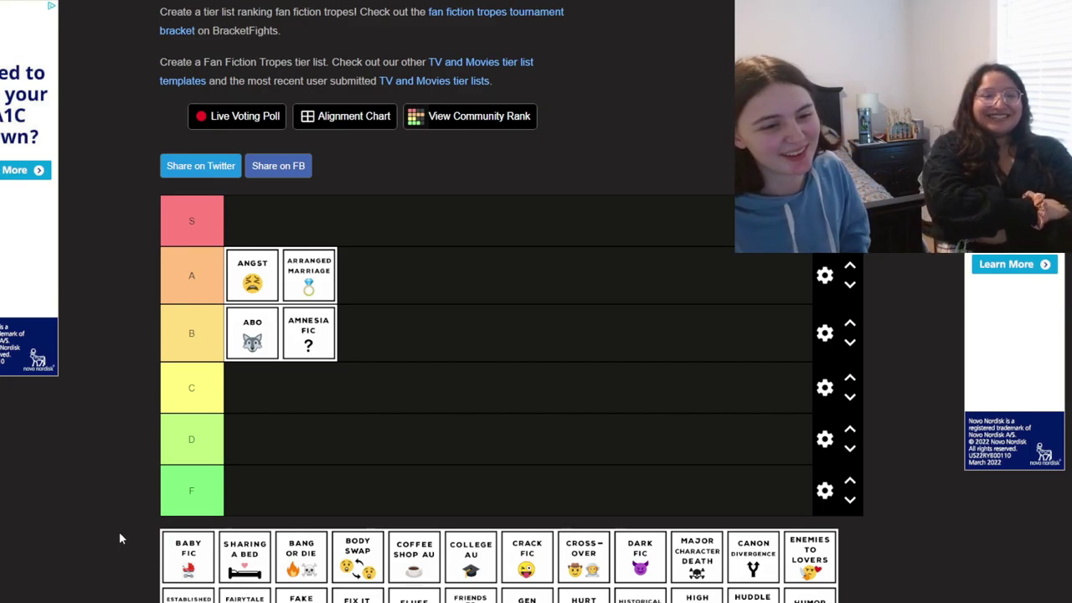
{"action": "mouse_move", "coordinate": [180, 568]}
{"action": "left_mouse_down"}
{"action": "mouse_move", "coordinate": [259, 395]}
{"action": "mouse_move", "coordinate": [262, 407]}
{"action": "left_mouse_up"}
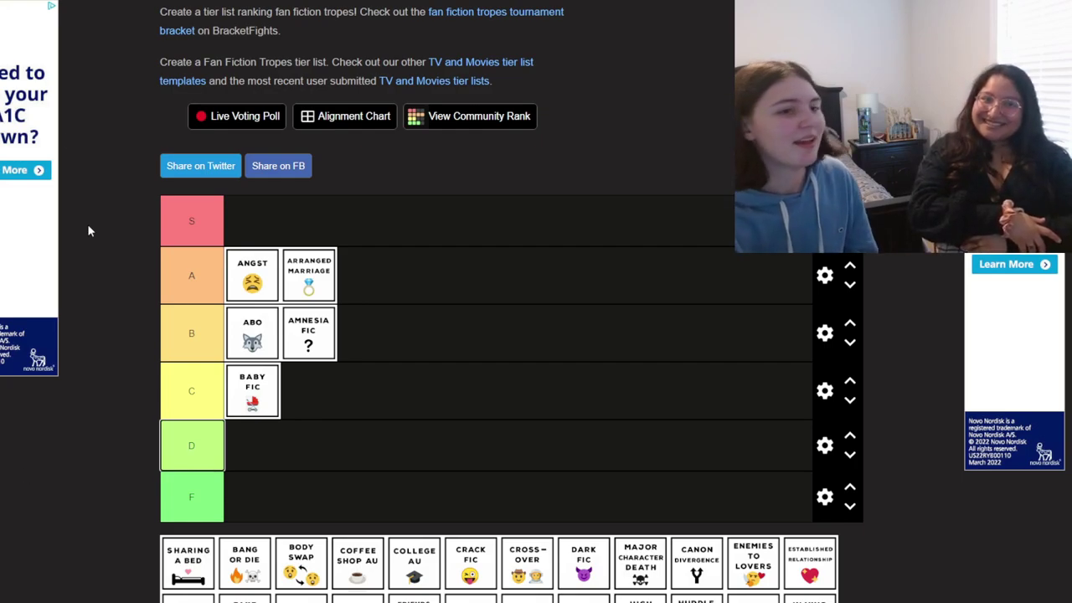
Drag the Sharing a Bed card from the pool up into the S tier row
{"action": "mouse_move", "coordinate": [187, 543]}
{"action": "left_mouse_down"}
{"action": "mouse_move", "coordinate": [273, 186]}
{"action": "mouse_move", "coordinate": [266, 201]}
{"action": "left_mouse_up"}
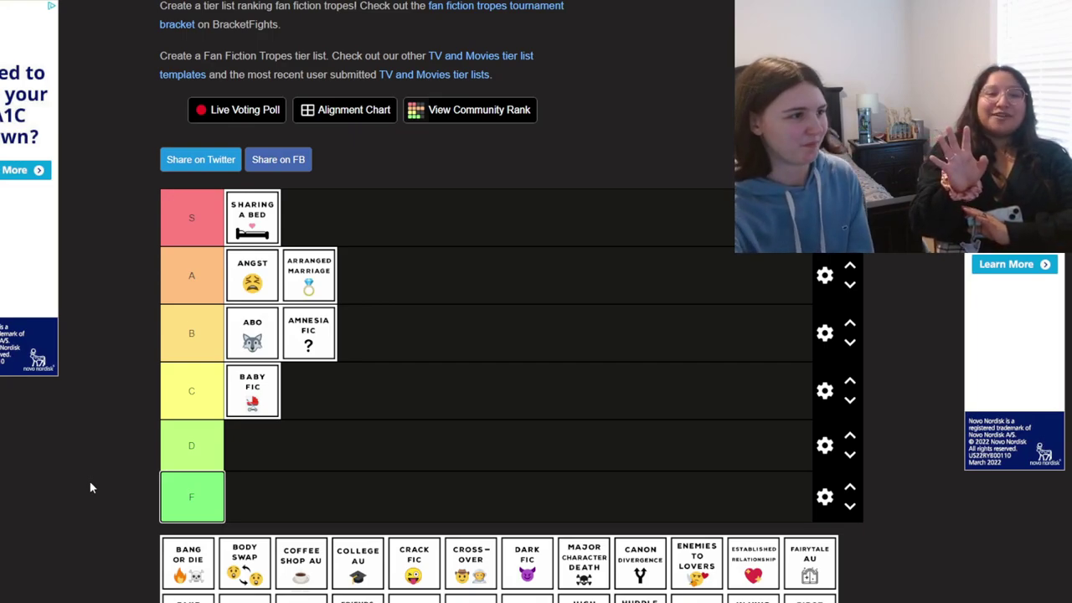
Drag the Bang or Die card from the pool down into the F tier row
{"action": "left_click_drag", "start_coordinate": [188, 577], "coordinate": [256, 514]}
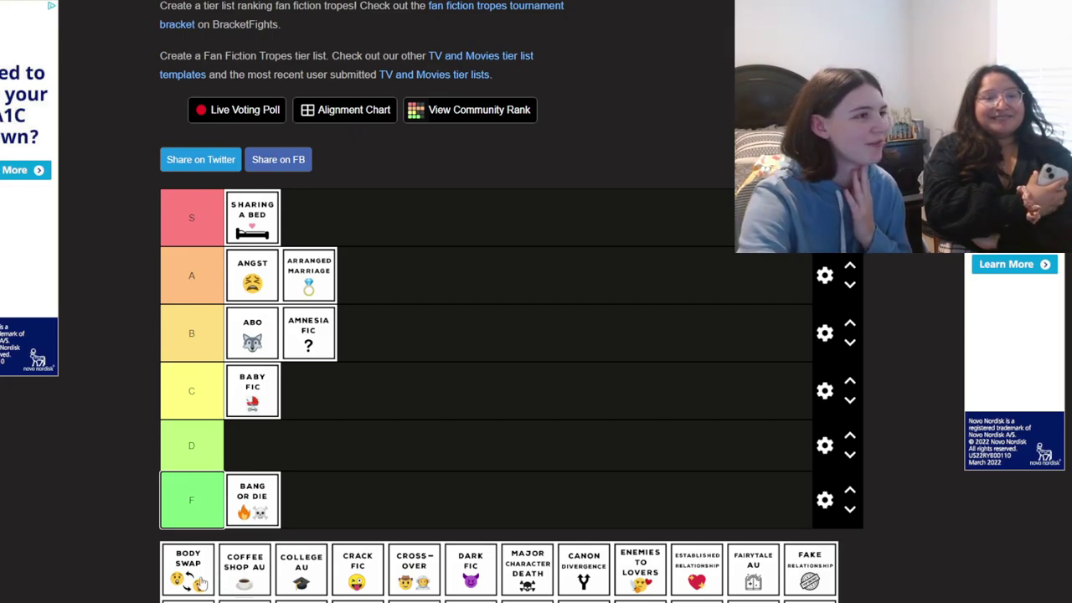
Drag the Body Swap card from the pool into the D tier row
{"action": "mouse_move", "coordinate": [201, 576]}
{"action": "left_mouse_down"}
{"action": "mouse_move", "coordinate": [327, 388]}
{"action": "mouse_move", "coordinate": [334, 393]}
{"action": "mouse_move", "coordinate": [292, 446]}
{"action": "left_mouse_up"}
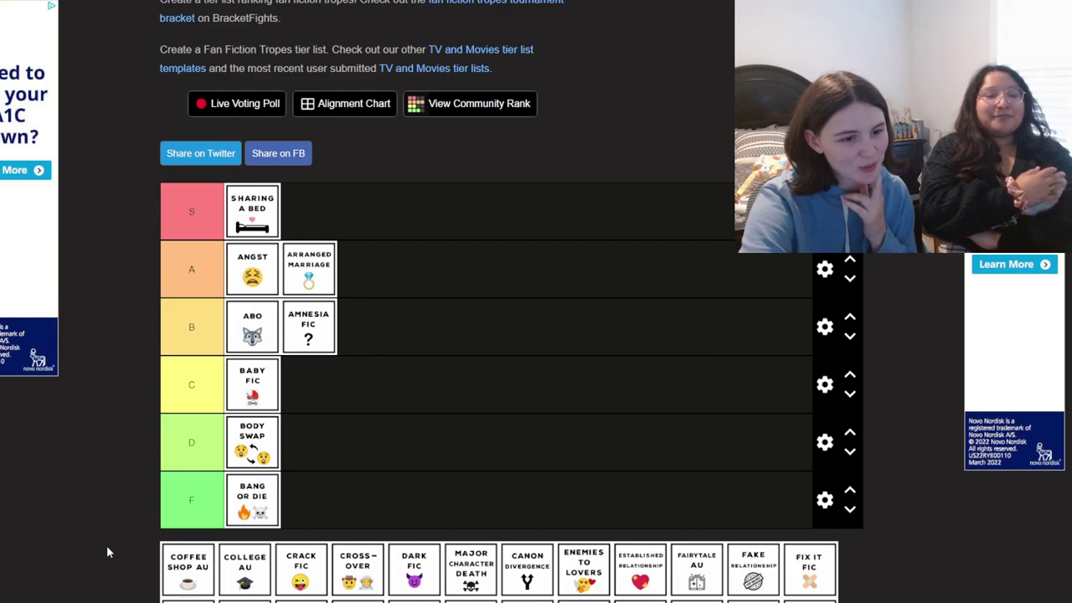
Put Coffee Shop AU into the S tier beside Sharing a Bed
{"action": "mouse_move", "coordinate": [187, 570]}
{"action": "left_mouse_down"}
{"action": "mouse_move", "coordinate": [406, 260]}
{"action": "mouse_move", "coordinate": [379, 275]}
{"action": "mouse_move", "coordinate": [371, 209]}
{"action": "mouse_move", "coordinate": [368, 225]}
{"action": "left_mouse_up"}
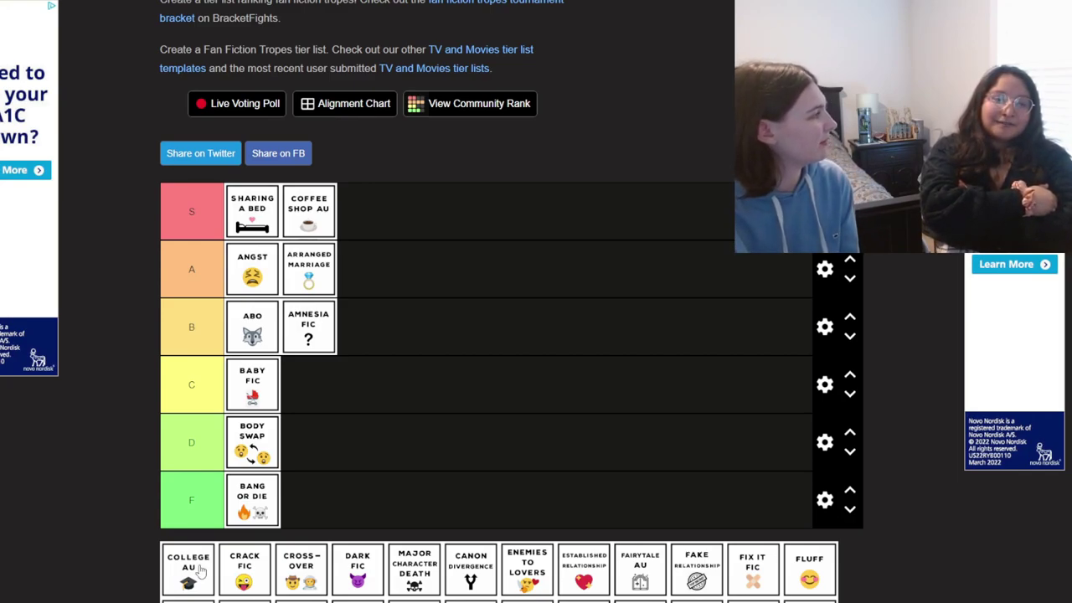
Put College AU into the B tier after Amnesia Fic
{"action": "mouse_move", "coordinate": [200, 577]}
{"action": "left_mouse_down"}
{"action": "mouse_move", "coordinate": [324, 332]}
{"action": "mouse_move", "coordinate": [420, 327]}
{"action": "left_mouse_up"}
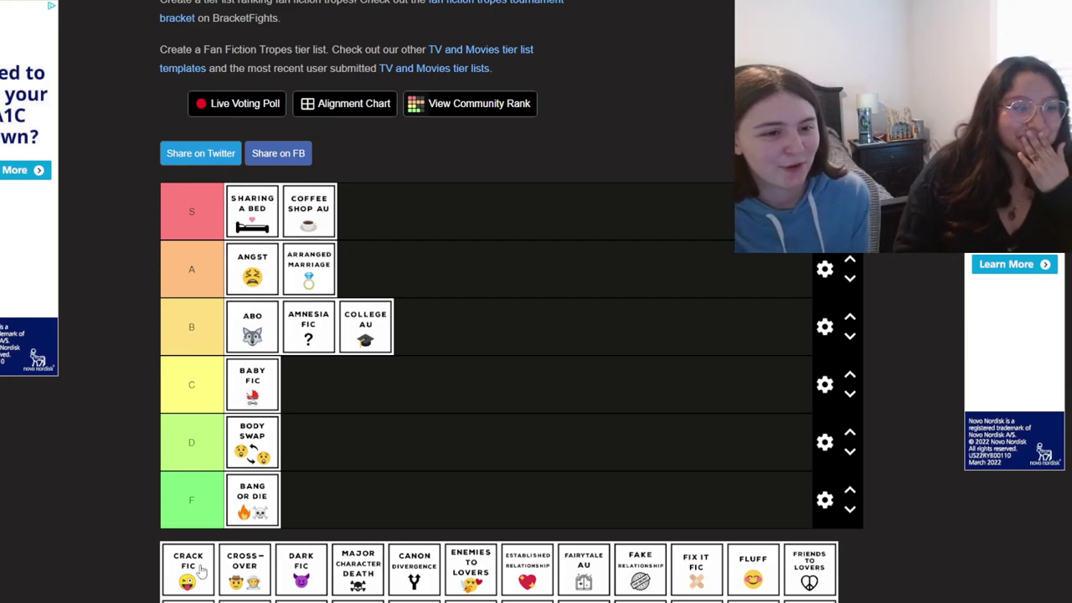
Put Crack Fic into the C tier beside Baby Fic
{"action": "mouse_move", "coordinate": [210, 571]}
{"action": "left_mouse_down"}
{"action": "mouse_move", "coordinate": [335, 382]}
{"action": "mouse_move", "coordinate": [327, 386]}
{"action": "left_mouse_up"}
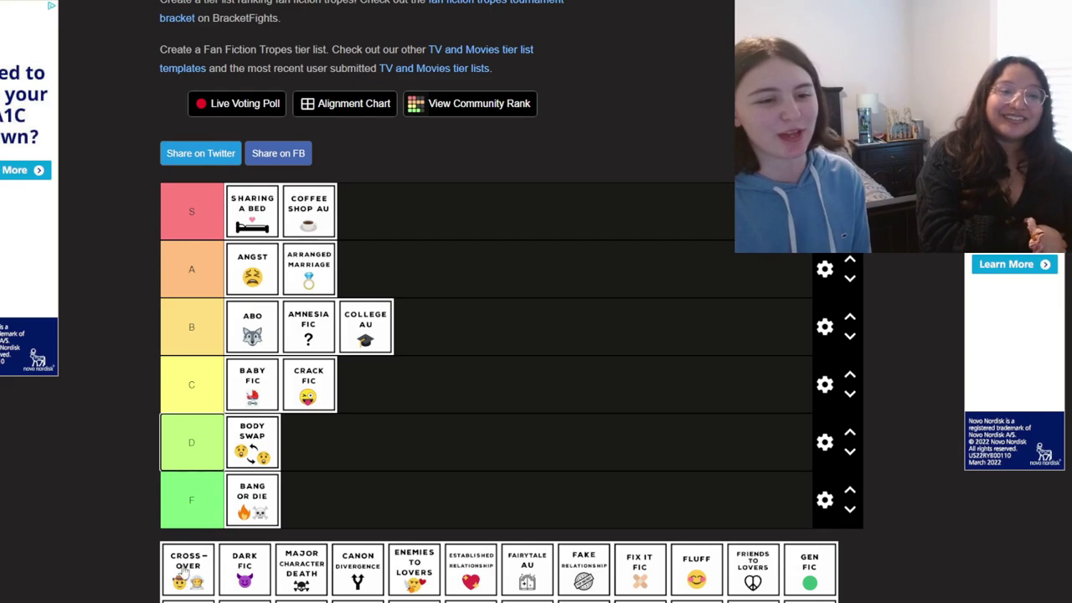
Put Cross-over into the D tier next to Body Swap
{"action": "mouse_move", "coordinate": [186, 572]}
{"action": "left_mouse_down"}
{"action": "mouse_move", "coordinate": [345, 481]}
{"action": "mouse_move", "coordinate": [351, 443]}
{"action": "left_mouse_up"}
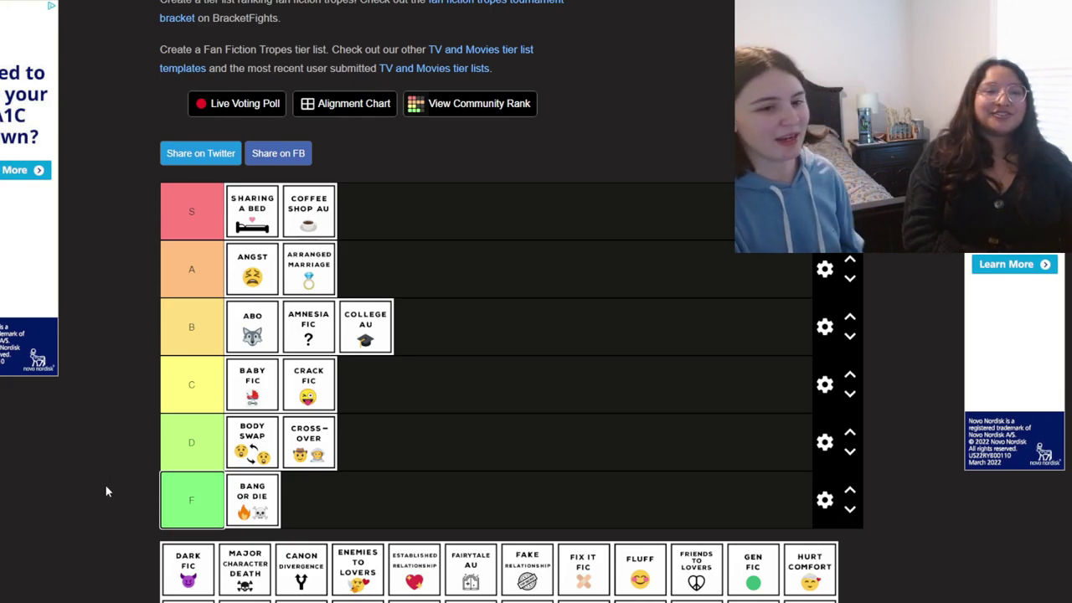
Finish editing the F tier label, drop Dark Fic into C, and Major Character Death into B
{"action": "left_click", "coordinate": [106, 493]}
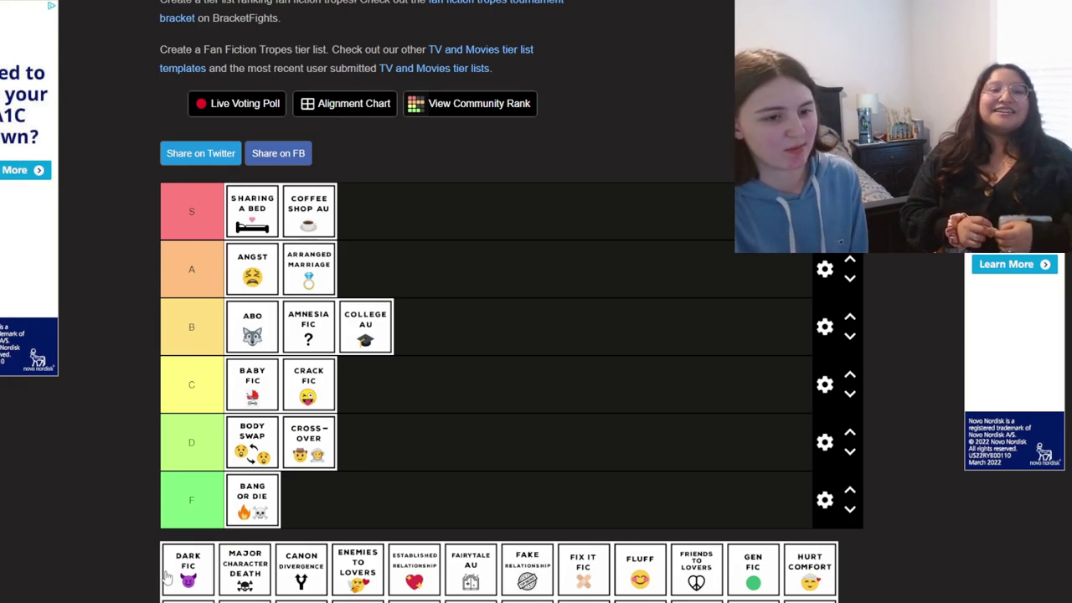
{"action": "mouse_move", "coordinate": [172, 576]}
{"action": "left_mouse_down"}
{"action": "mouse_move", "coordinate": [293, 419]}
{"action": "mouse_move", "coordinate": [356, 417]}
{"action": "mouse_move", "coordinate": [404, 382]}
{"action": "mouse_move", "coordinate": [369, 389]}
{"action": "left_mouse_up"}
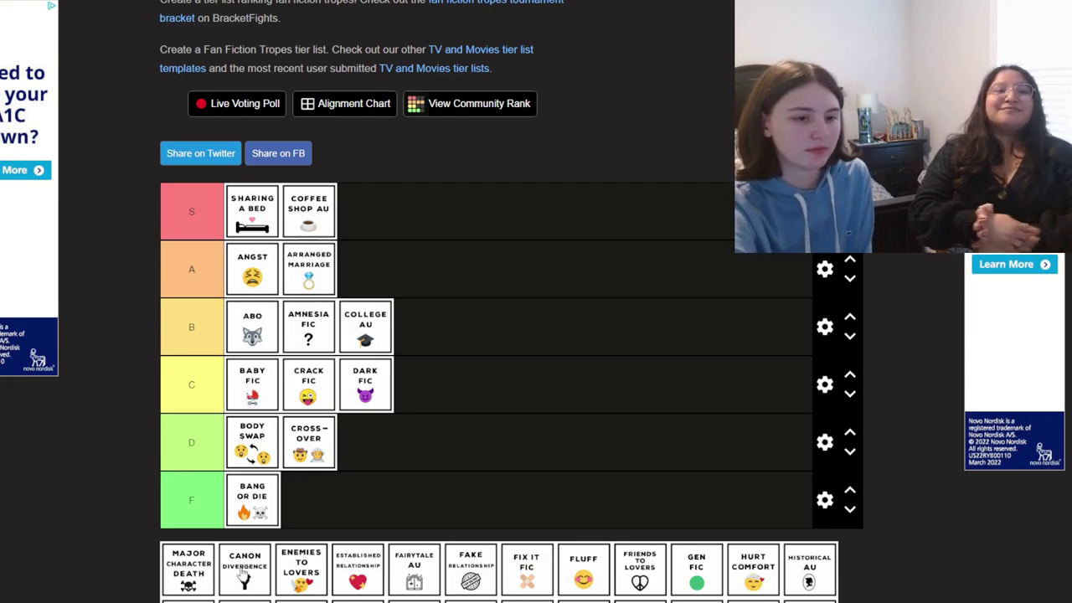
{"action": "mouse_move", "coordinate": [199, 567]}
{"action": "left_mouse_down"}
{"action": "mouse_move", "coordinate": [219, 500]}
{"action": "mouse_move", "coordinate": [432, 315]}
{"action": "mouse_move", "coordinate": [419, 344]}
{"action": "left_mouse_up"}
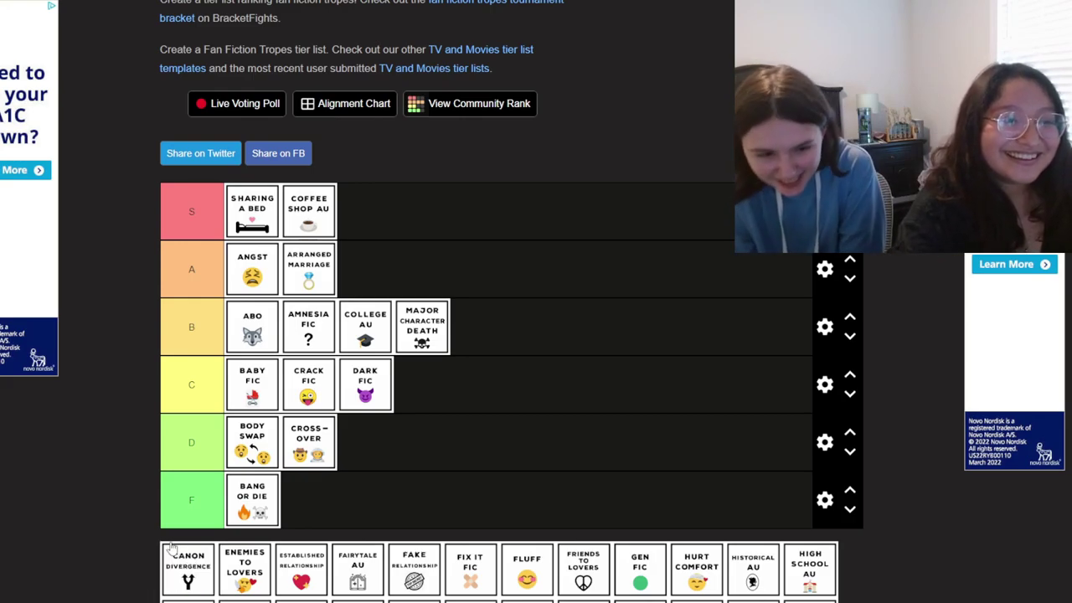
Drag Canon Divergence into the A tier beside Angst and Arranged Marriage
{"action": "mouse_move", "coordinate": [171, 547]}
{"action": "left_mouse_down"}
{"action": "mouse_move", "coordinate": [457, 354]}
{"action": "mouse_move", "coordinate": [343, 243]}
{"action": "mouse_move", "coordinate": [349, 266]}
{"action": "left_mouse_up"}
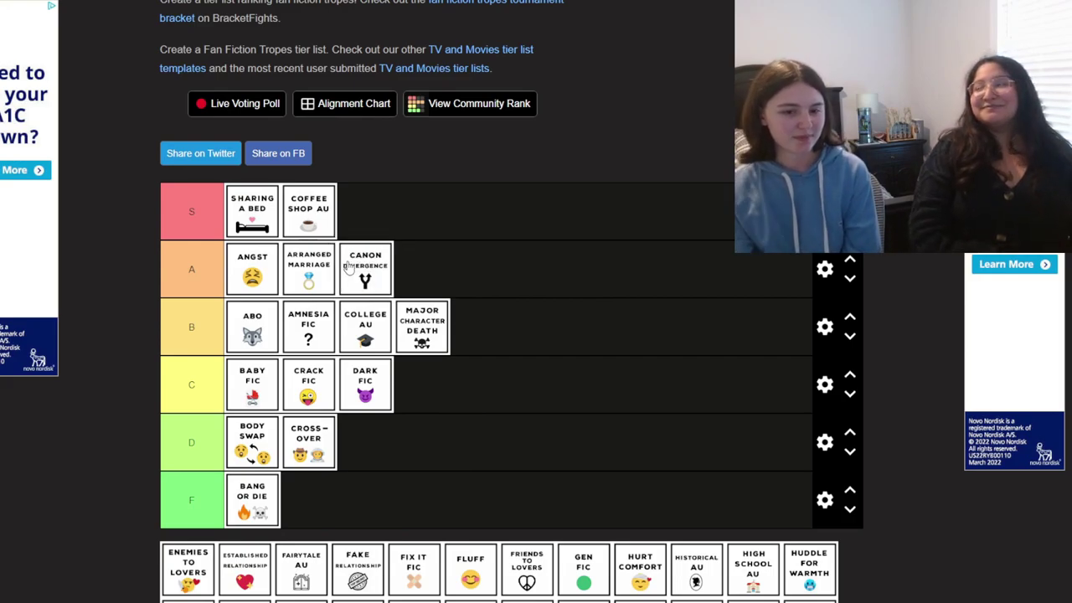
Place Enemies to Lovers in the S tier, giving S three tropes
{"action": "left_click_drag", "start_coordinate": [184, 578], "coordinate": [381, 205]}
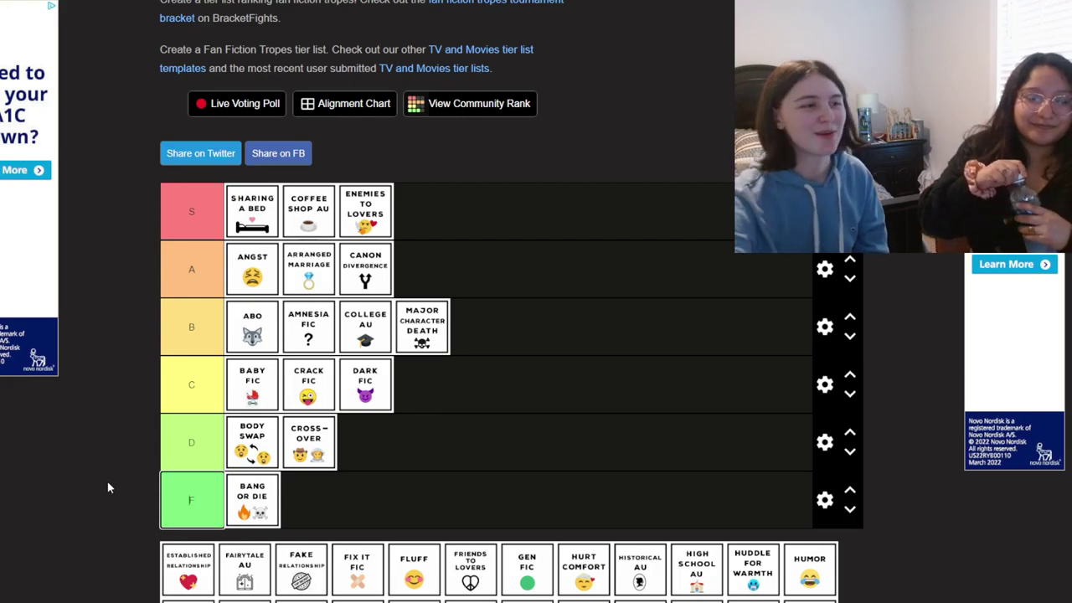
{"action": "left_click", "coordinate": [58, 567]}
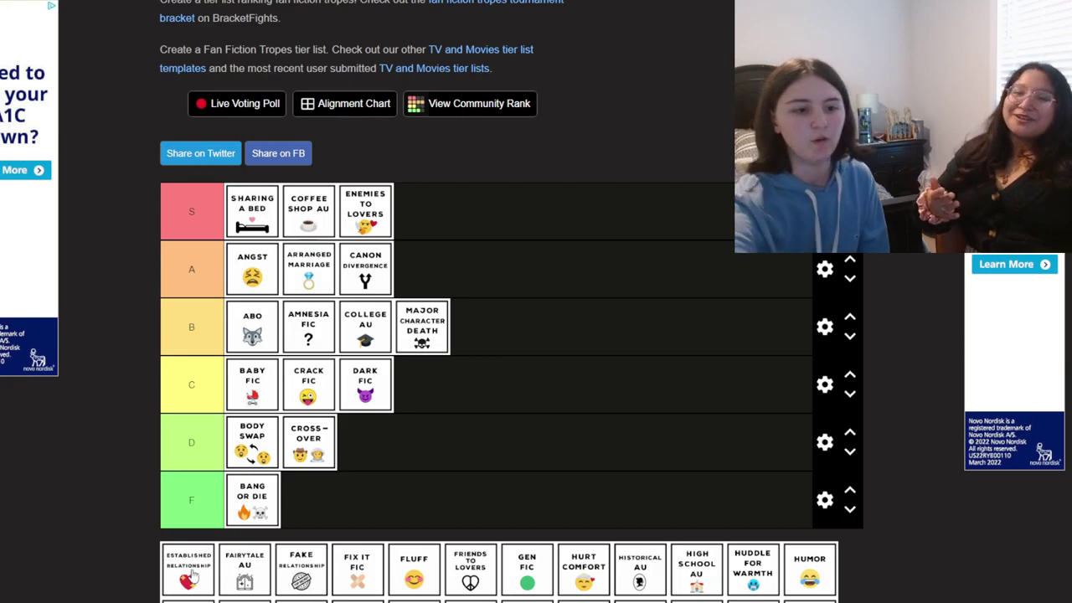
Drop Established Relationship into tier A and Fairytale AU into tier S, four tropes each
{"action": "mouse_move", "coordinate": [193, 576]}
{"action": "left_mouse_down"}
{"action": "mouse_move", "coordinate": [417, 369]}
{"action": "mouse_move", "coordinate": [422, 276]}
{"action": "left_mouse_up"}
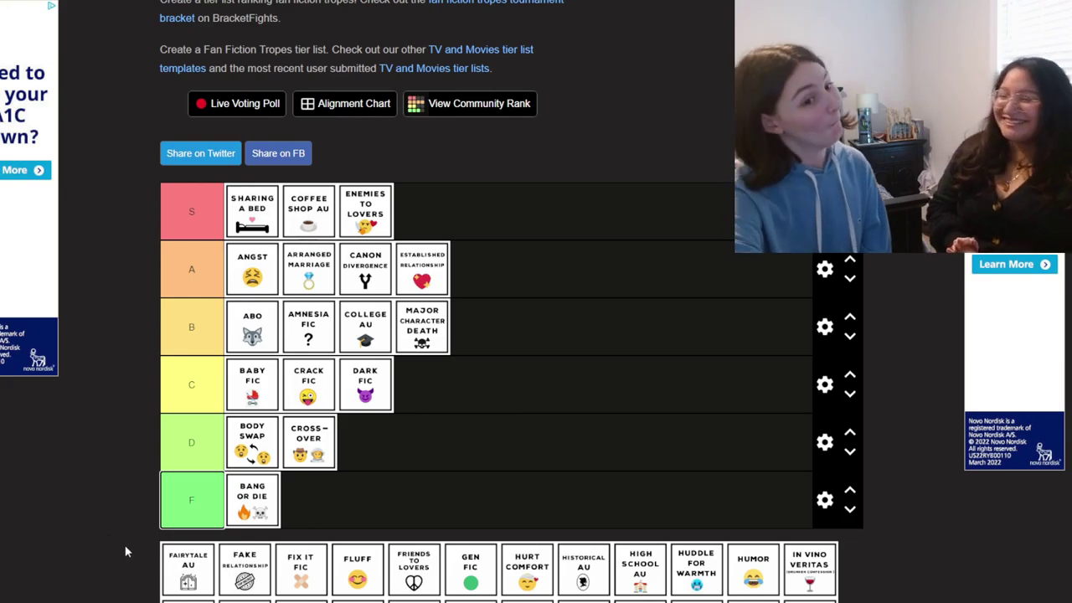
{"action": "mouse_move", "coordinate": [188, 565]}
{"action": "left_mouse_down"}
{"action": "mouse_move", "coordinate": [394, 352]}
{"action": "mouse_move", "coordinate": [435, 219]}
{"action": "mouse_move", "coordinate": [441, 260]}
{"action": "mouse_move", "coordinate": [435, 213]}
{"action": "left_mouse_up"}
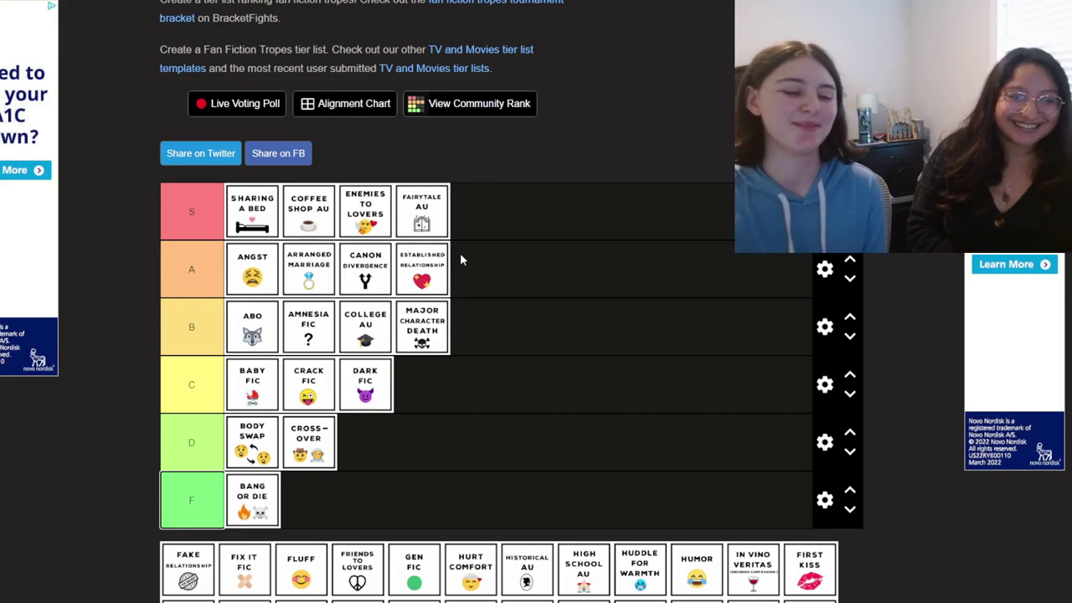
Append Fake Relationship and Fix It Fic to tier A, bringing it to six tropes
{"action": "mouse_move", "coordinate": [188, 569]}
{"action": "left_mouse_down"}
{"action": "mouse_move", "coordinate": [570, 244]}
{"action": "mouse_move", "coordinate": [515, 270]}
{"action": "left_mouse_up"}
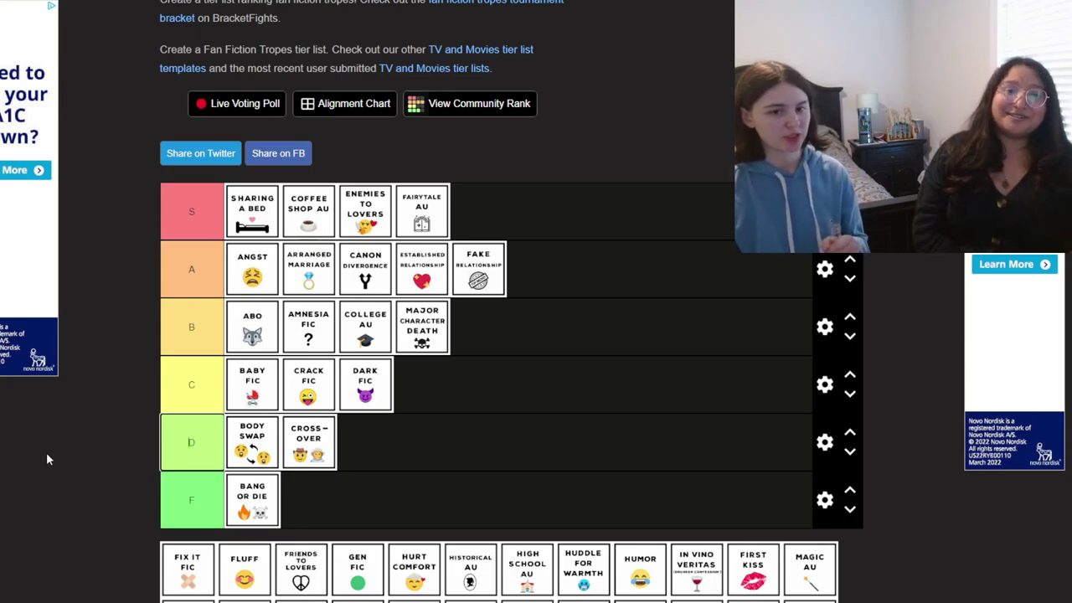
{"action": "mouse_move", "coordinate": [187, 566]}
{"action": "left_mouse_down"}
{"action": "mouse_move", "coordinate": [424, 398]}
{"action": "mouse_move", "coordinate": [534, 269]}
{"action": "left_mouse_up"}
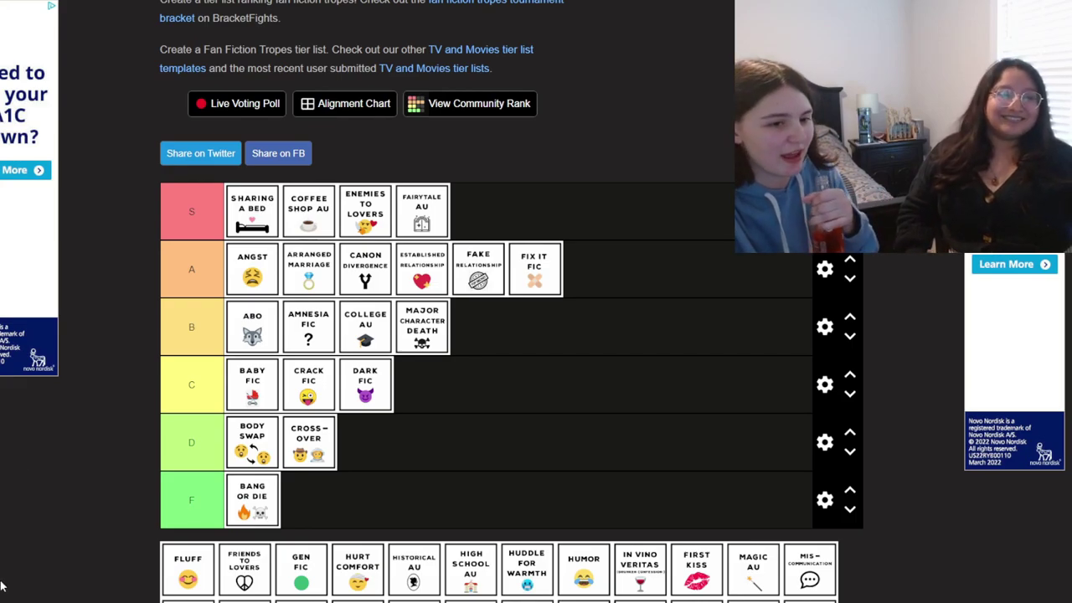
Put Fluff in tier S and Friends to Lovers at the end of tier A
{"action": "mouse_move", "coordinate": [183, 576]}
{"action": "left_mouse_down"}
{"action": "mouse_move", "coordinate": [491, 270]}
{"action": "mouse_move", "coordinate": [486, 215]}
{"action": "left_mouse_up"}
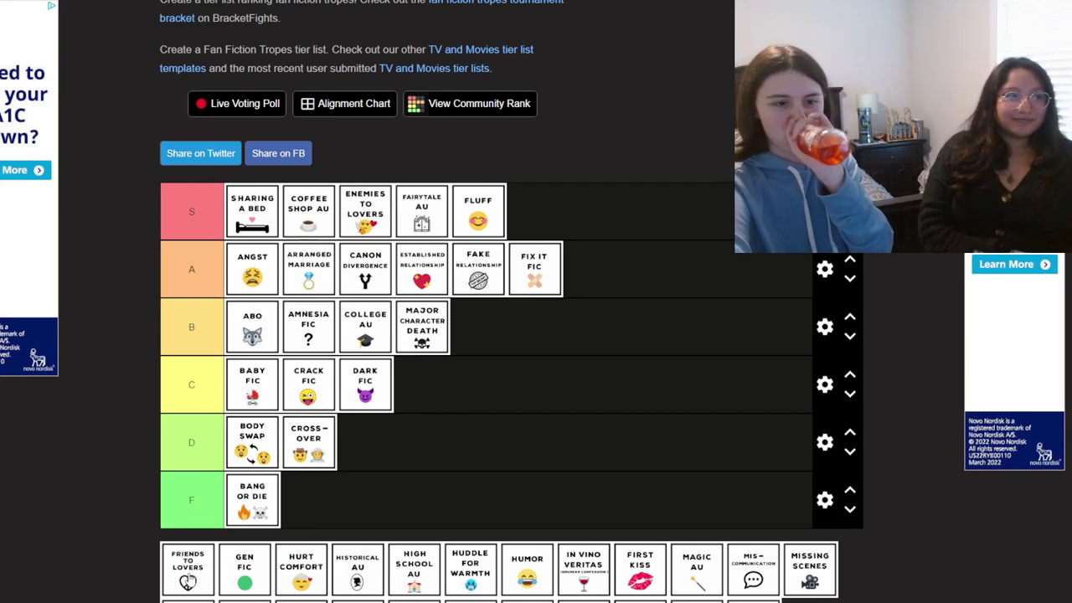
{"action": "left_click_drag", "start_coordinate": [187, 580], "coordinate": [650, 289]}
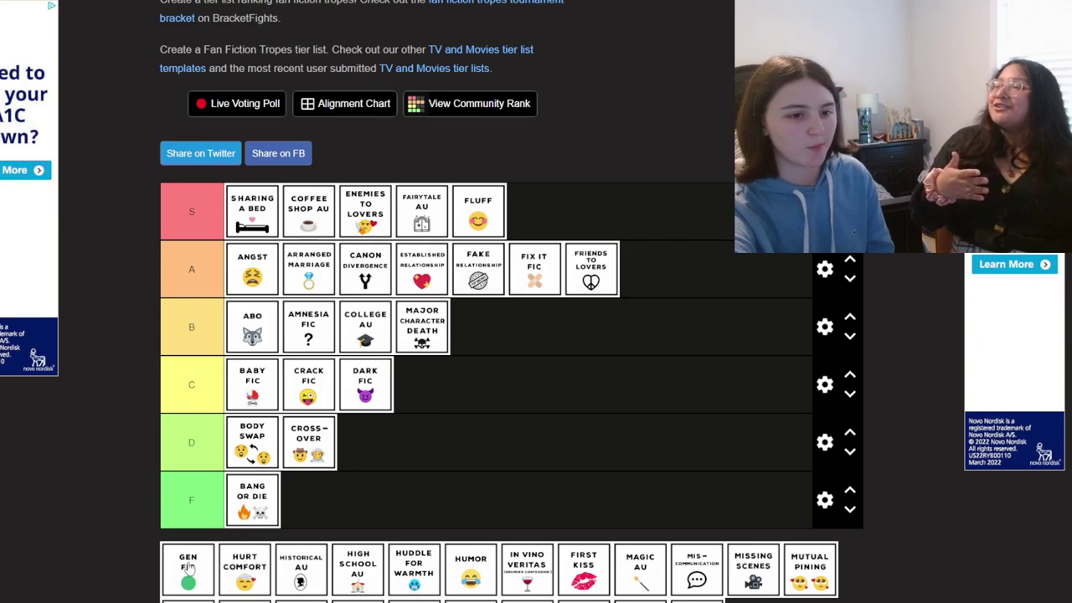
Put Gen Fic in tier B and Hurt Comfort in tier S after Fluff
{"action": "mouse_move", "coordinate": [188, 566]}
{"action": "left_mouse_down"}
{"action": "mouse_move", "coordinate": [662, 383]}
{"action": "mouse_move", "coordinate": [421, 350]}
{"action": "mouse_move", "coordinate": [113, 457]}
{"action": "mouse_move", "coordinate": [512, 332]}
{"action": "mouse_move", "coordinate": [503, 330]}
{"action": "left_mouse_up"}
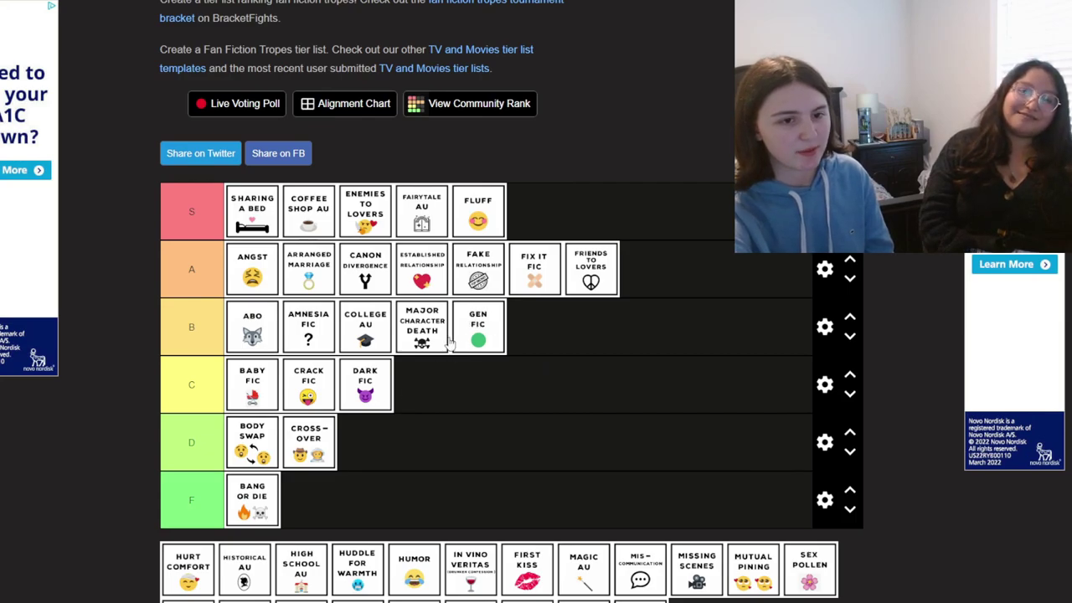
{"action": "left_click", "coordinate": [191, 442]}
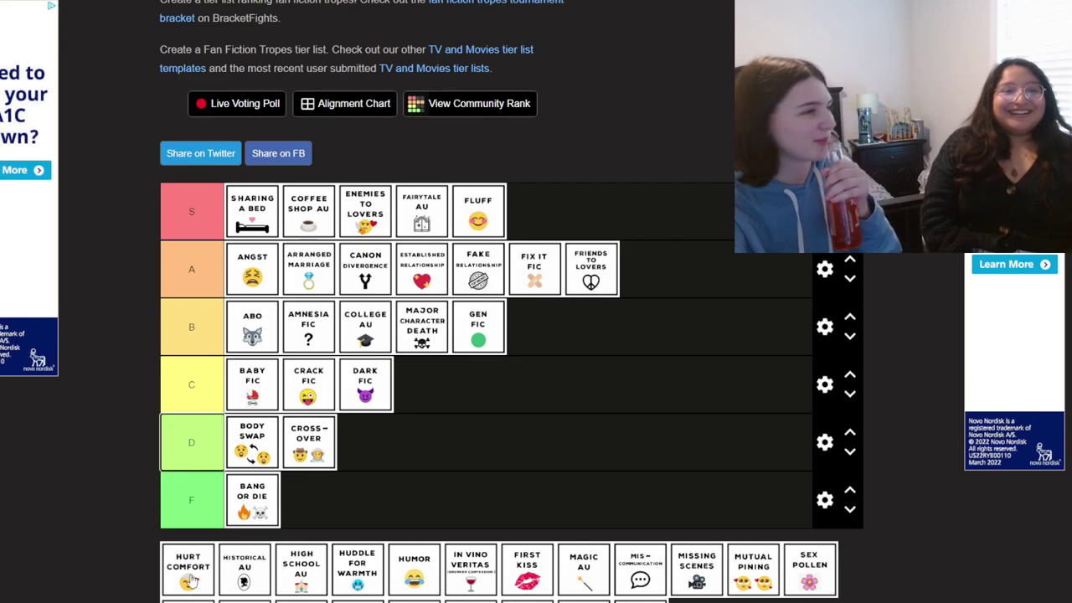
{"action": "mouse_move", "coordinate": [189, 578]}
{"action": "left_mouse_down"}
{"action": "mouse_move", "coordinate": [619, 273]}
{"action": "mouse_move", "coordinate": [591, 223]}
{"action": "left_mouse_up"}
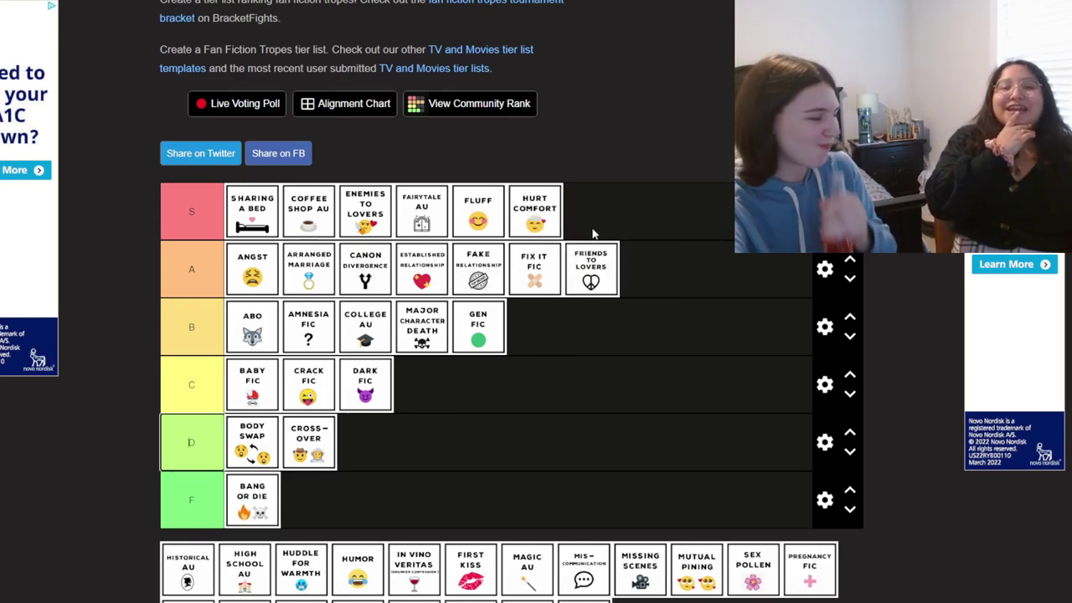
{"action": "key", "text": "Tab"}
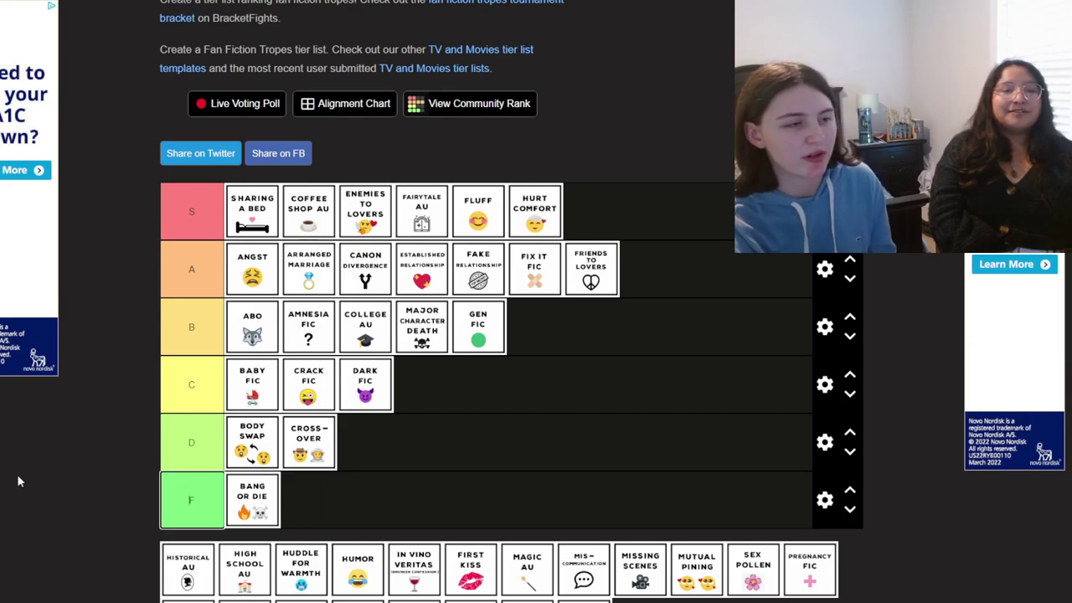
Add Historical AU and then High School AU to tier C, giving it five tropes
{"action": "mouse_move", "coordinate": [176, 572]}
{"action": "left_mouse_down"}
{"action": "mouse_move", "coordinate": [481, 438]}
{"action": "mouse_move", "coordinate": [545, 338]}
{"action": "mouse_move", "coordinate": [448, 392]}
{"action": "left_mouse_up"}
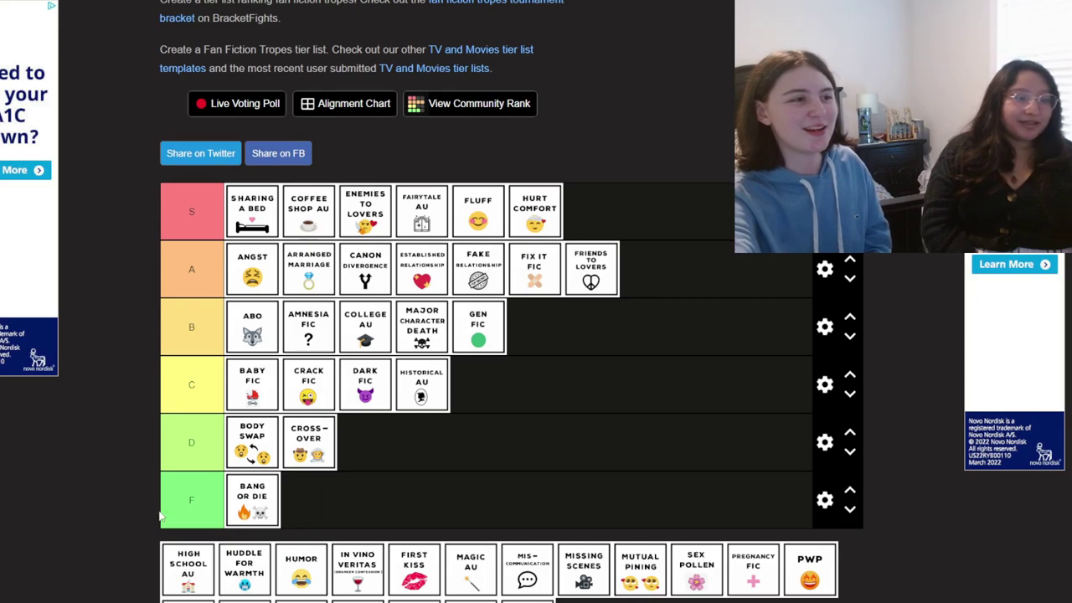
{"action": "mouse_move", "coordinate": [188, 566]}
{"action": "left_mouse_down"}
{"action": "mouse_move", "coordinate": [589, 374]}
{"action": "mouse_move", "coordinate": [597, 400]}
{"action": "left_mouse_up"}
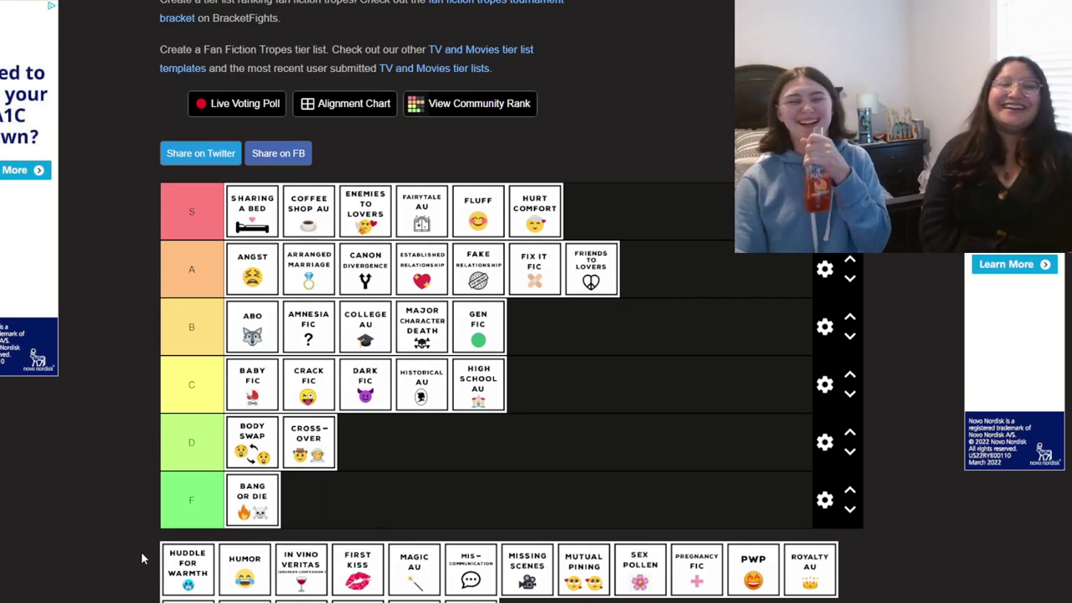
Shift Huddle for Warmth and Fairytale AU from tier S to the end of tier A
{"action": "mouse_move", "coordinate": [186, 578]}
{"action": "left_mouse_down"}
{"action": "mouse_move", "coordinate": [642, 220]}
{"action": "mouse_move", "coordinate": [632, 248]}
{"action": "left_mouse_up"}
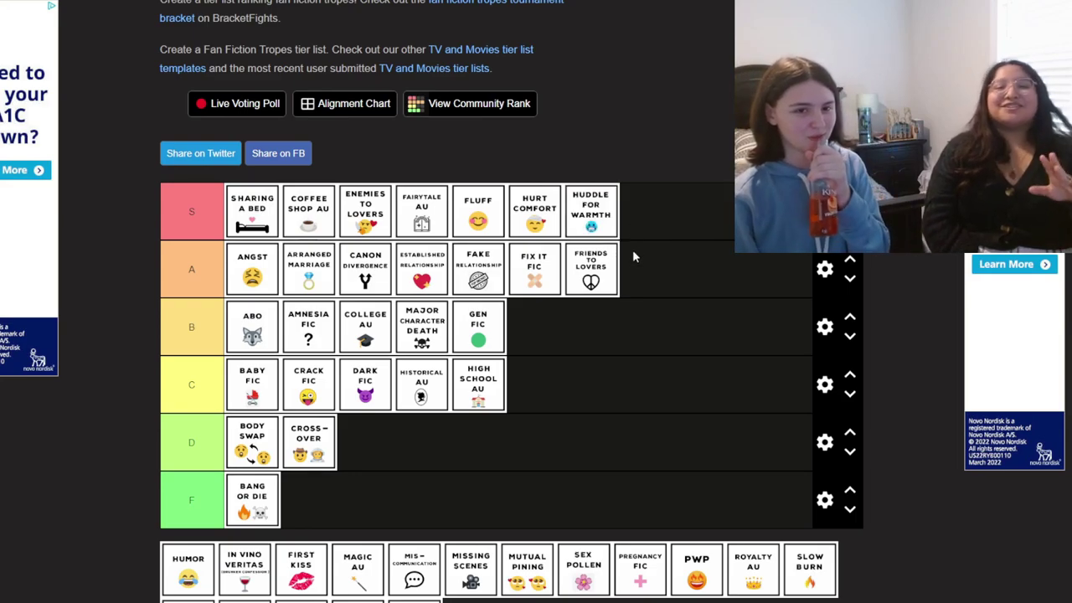
{"action": "left_click_drag", "start_coordinate": [591, 211], "coordinate": [655, 276]}
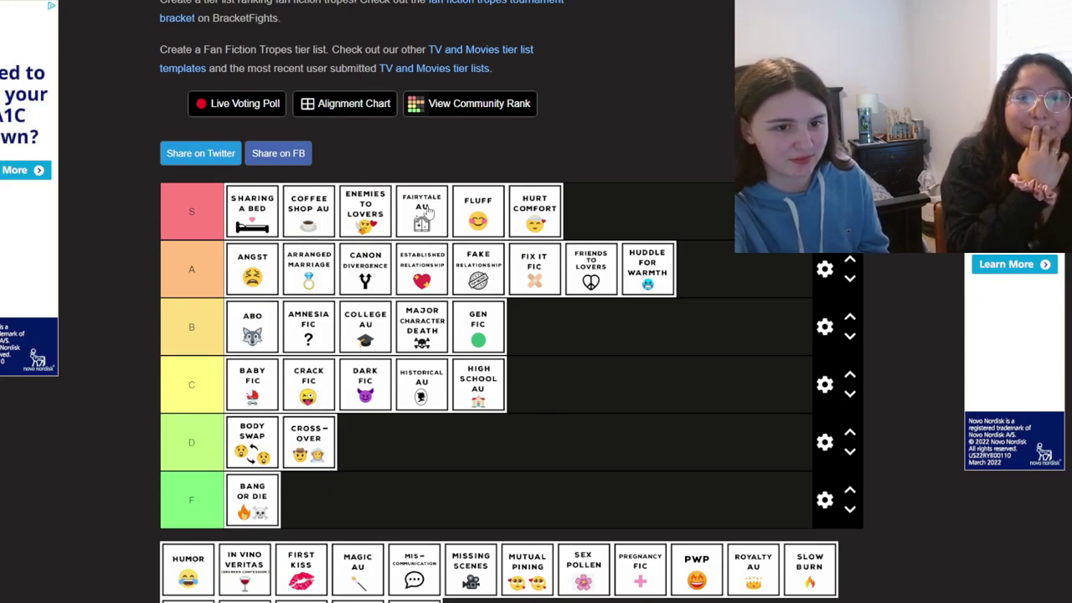
{"action": "mouse_move", "coordinate": [428, 211]}
{"action": "left_mouse_down"}
{"action": "mouse_move", "coordinate": [781, 286]}
{"action": "mouse_move", "coordinate": [757, 274]}
{"action": "left_mouse_up"}
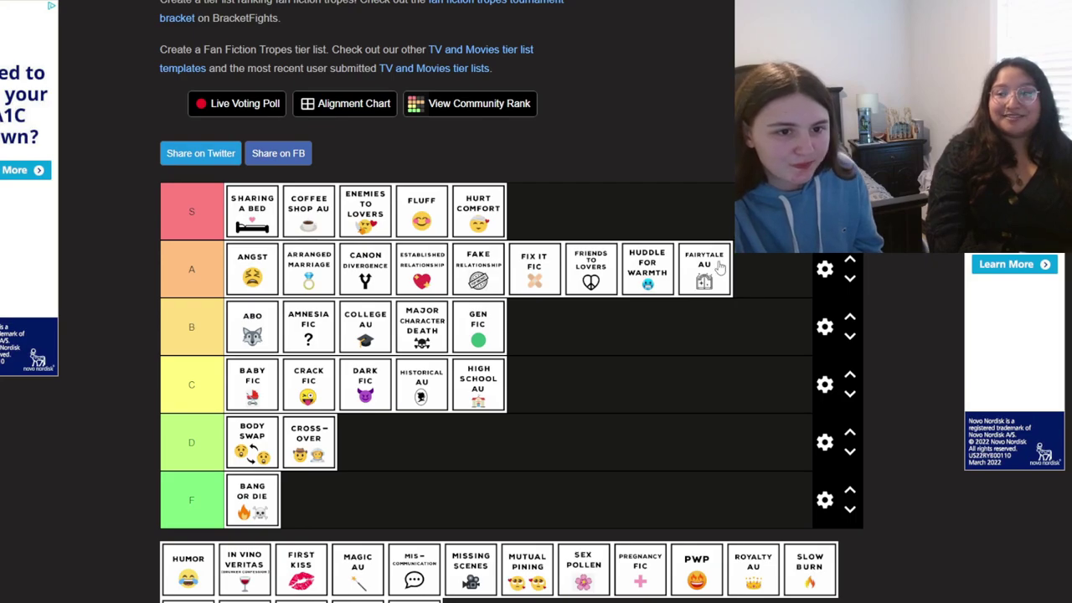
{"action": "mouse_move", "coordinate": [360, 267]}
{"action": "left_mouse_down"}
{"action": "mouse_move", "coordinate": [545, 236]}
{"action": "mouse_move", "coordinate": [401, 262]}
{"action": "left_mouse_up"}
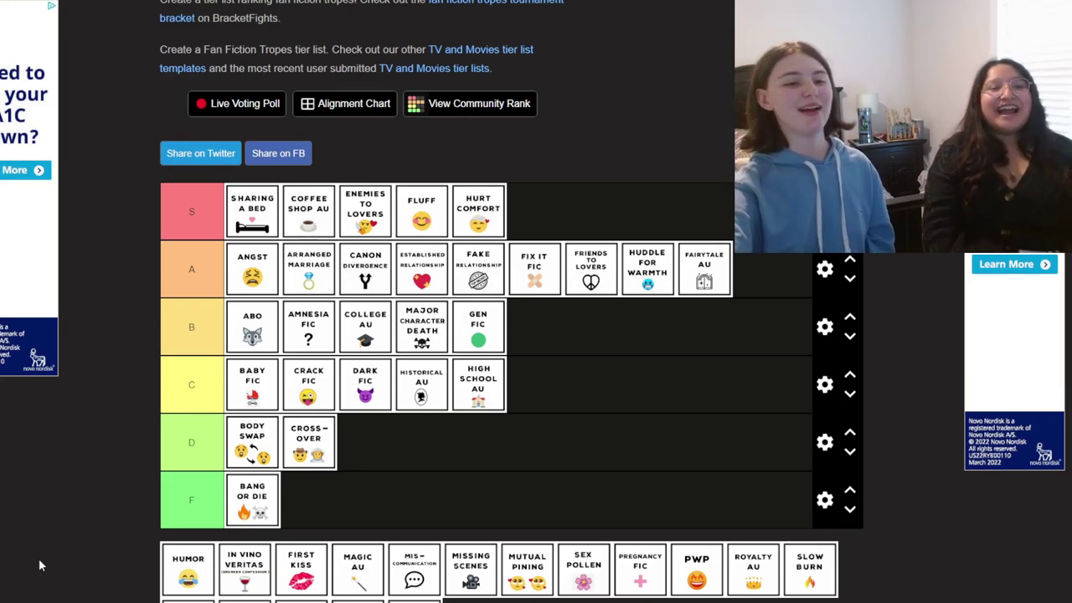
Add Humor and First Kiss to tier B, In Vino Veritas to tier A, reorder Established Relationship
{"action": "mouse_move", "coordinate": [194, 553]}
{"action": "left_mouse_down"}
{"action": "mouse_move", "coordinate": [603, 466]}
{"action": "mouse_move", "coordinate": [566, 316]}
{"action": "left_mouse_up"}
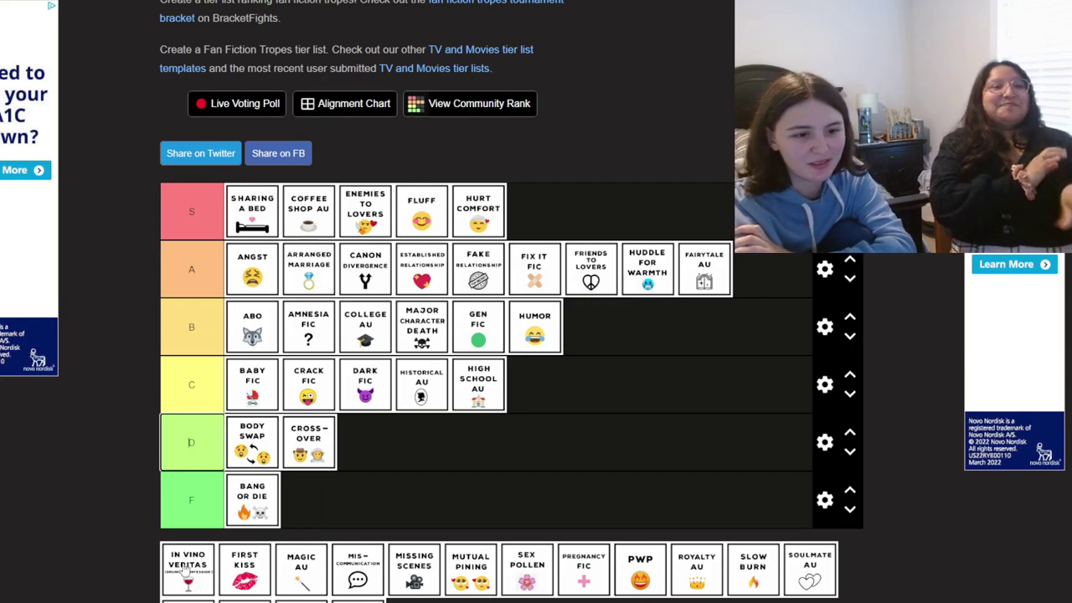
{"action": "mouse_move", "coordinate": [196, 581]}
{"action": "left_mouse_down"}
{"action": "mouse_move", "coordinate": [761, 399]}
{"action": "mouse_move", "coordinate": [769, 283]}
{"action": "left_mouse_up"}
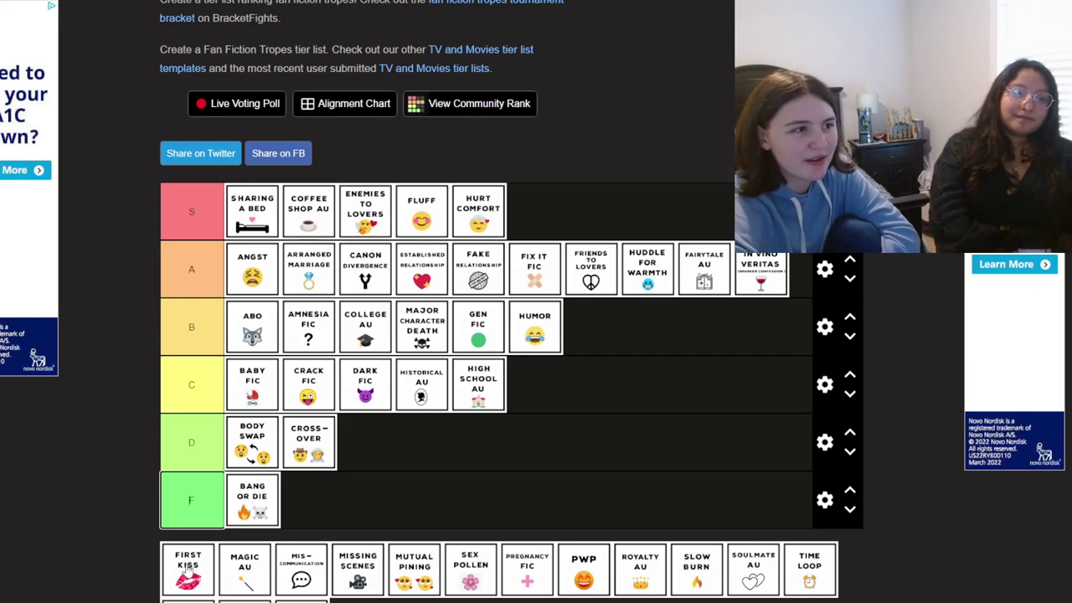
{"action": "mouse_move", "coordinate": [189, 569]}
{"action": "left_mouse_down"}
{"action": "mouse_move", "coordinate": [432, 475]}
{"action": "mouse_move", "coordinate": [653, 326]}
{"action": "left_mouse_up"}
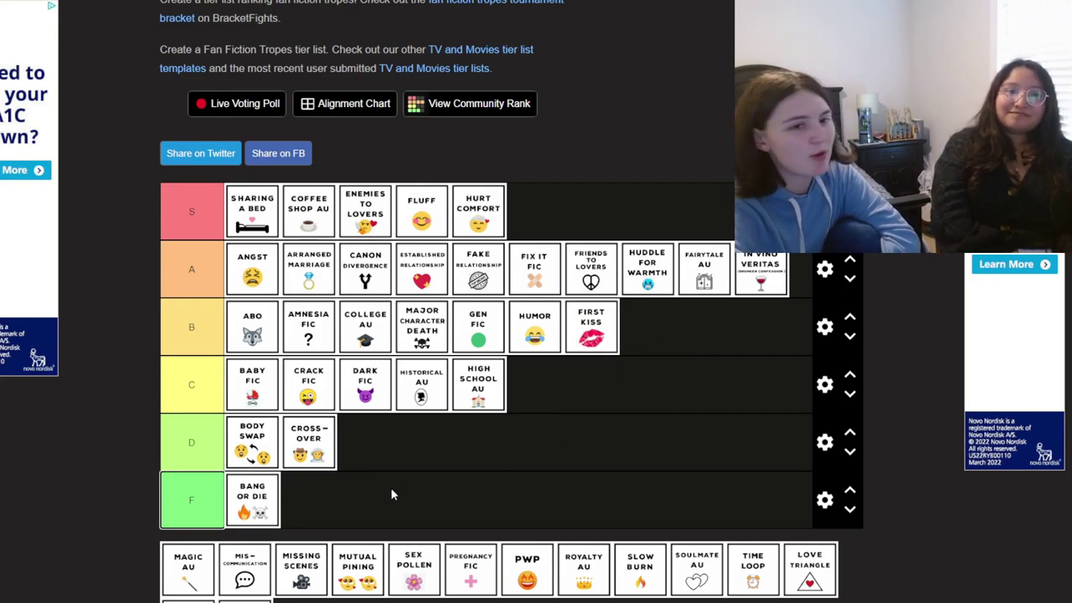
{"action": "left_click_drag", "start_coordinate": [421, 269], "coordinate": [335, 279]}
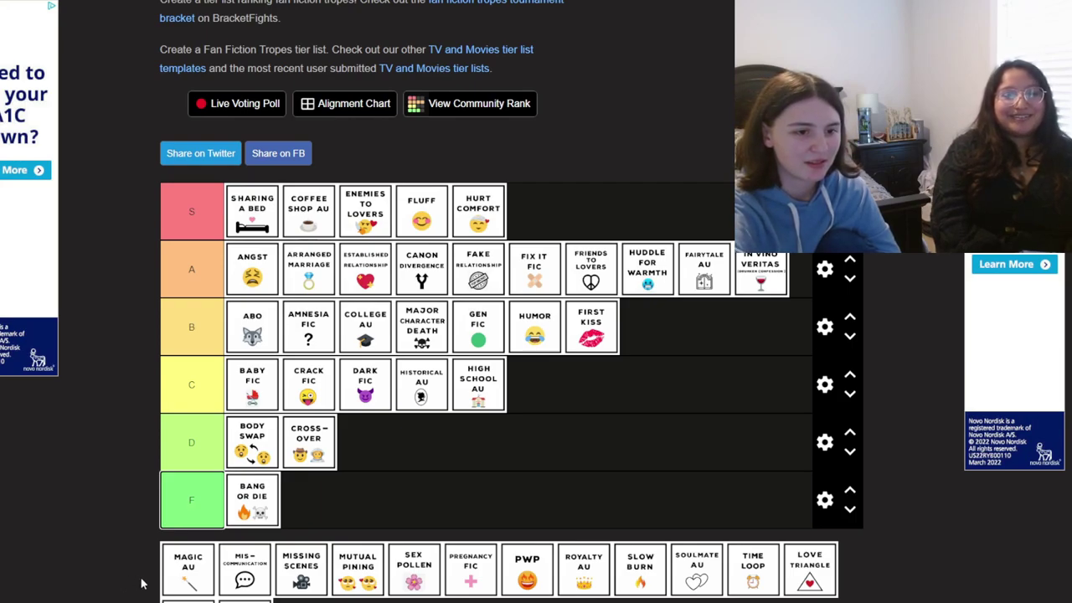
Place Magic AU in tier D after Body Swap and Cross-over
{"action": "mouse_move", "coordinate": [180, 582]}
{"action": "left_mouse_down"}
{"action": "mouse_move", "coordinate": [239, 526]}
{"action": "mouse_move", "coordinate": [368, 453]}
{"action": "left_mouse_up"}
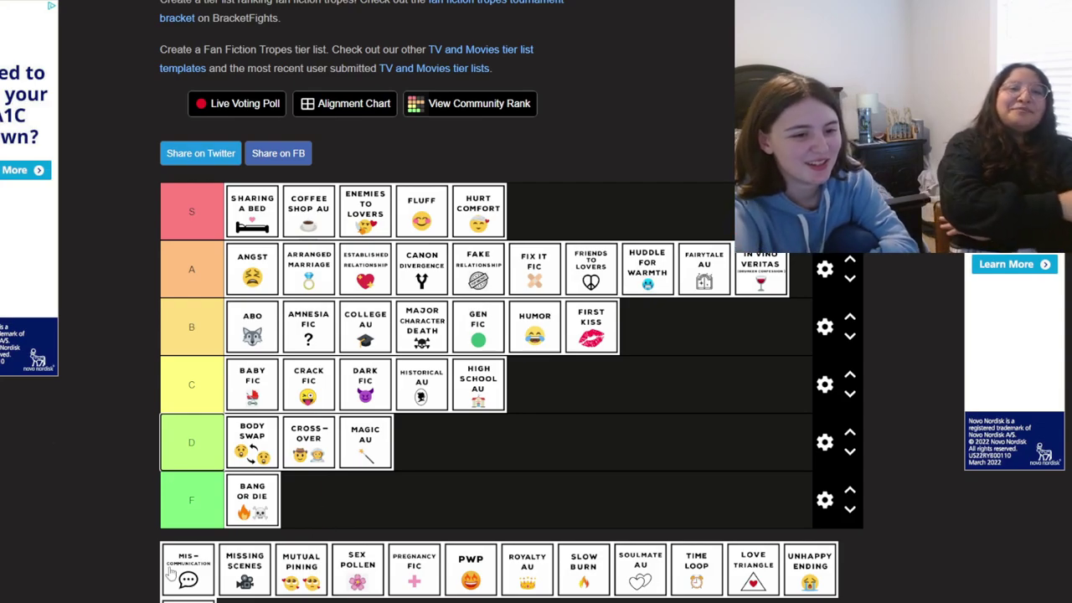
Put Miscommunication in tier B after First Kiss and Missing Scenes in tier S after Hurt Comfort
{"action": "mouse_move", "coordinate": [169, 571]}
{"action": "left_mouse_down"}
{"action": "mouse_move", "coordinate": [284, 534]}
{"action": "mouse_move", "coordinate": [678, 323]}
{"action": "mouse_move", "coordinate": [661, 328]}
{"action": "left_mouse_up"}
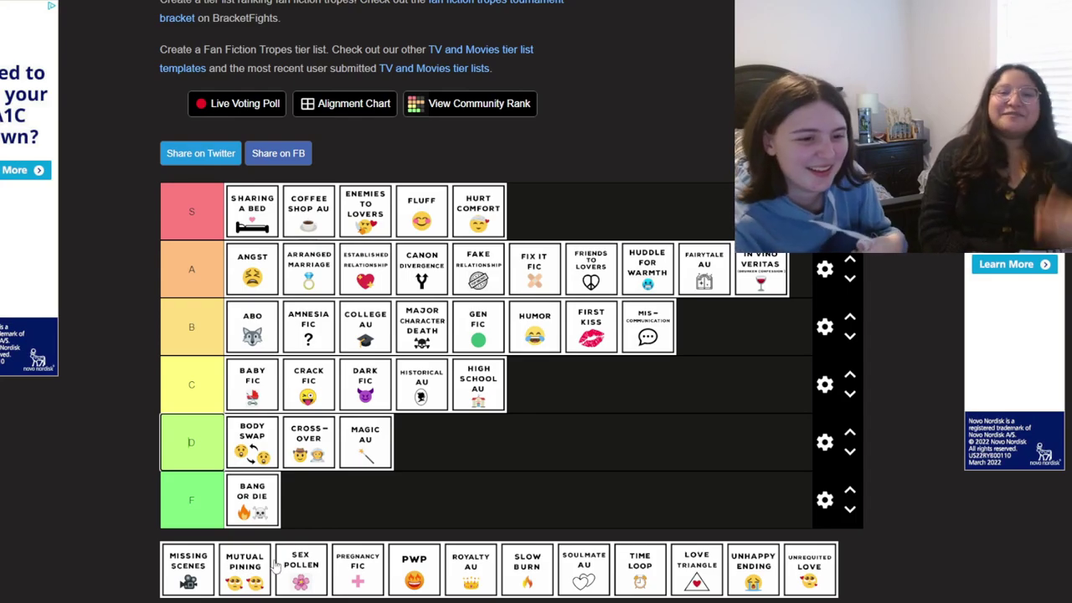
{"action": "mouse_move", "coordinate": [183, 565]}
{"action": "left_mouse_down"}
{"action": "mouse_move", "coordinate": [578, 225]}
{"action": "mouse_move", "coordinate": [575, 173]}
{"action": "left_mouse_up"}
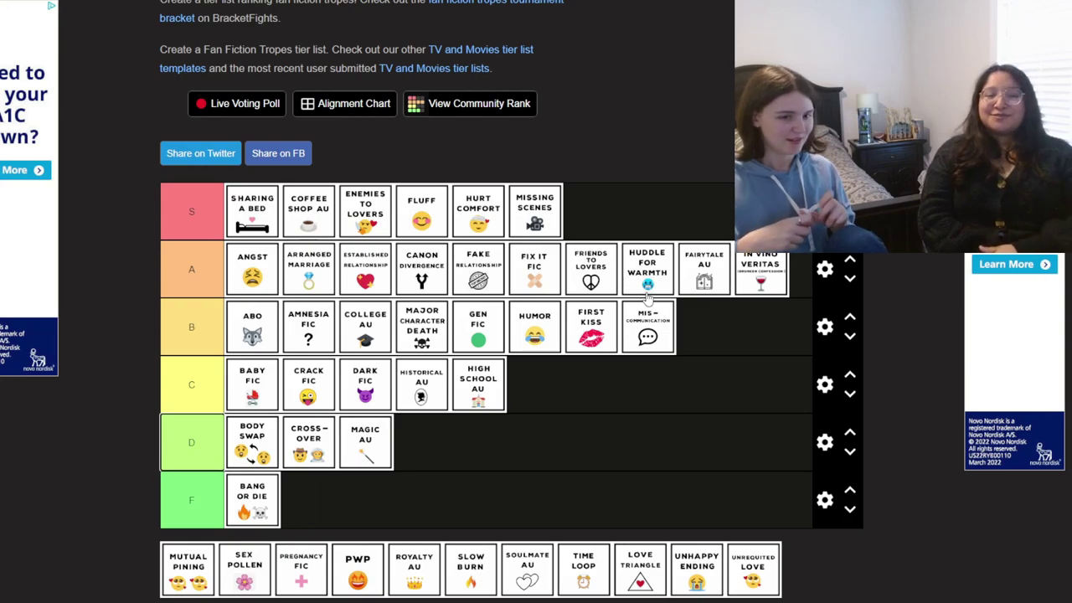
Move the Mutual Pining card from the pool to the end of the A tier, after Fairytale AU
{"action": "mouse_move", "coordinate": [189, 561]}
{"action": "left_mouse_down"}
{"action": "mouse_move", "coordinate": [251, 494]}
{"action": "mouse_move", "coordinate": [318, 314]}
{"action": "mouse_move", "coordinate": [253, 270]}
{"action": "left_mouse_up"}
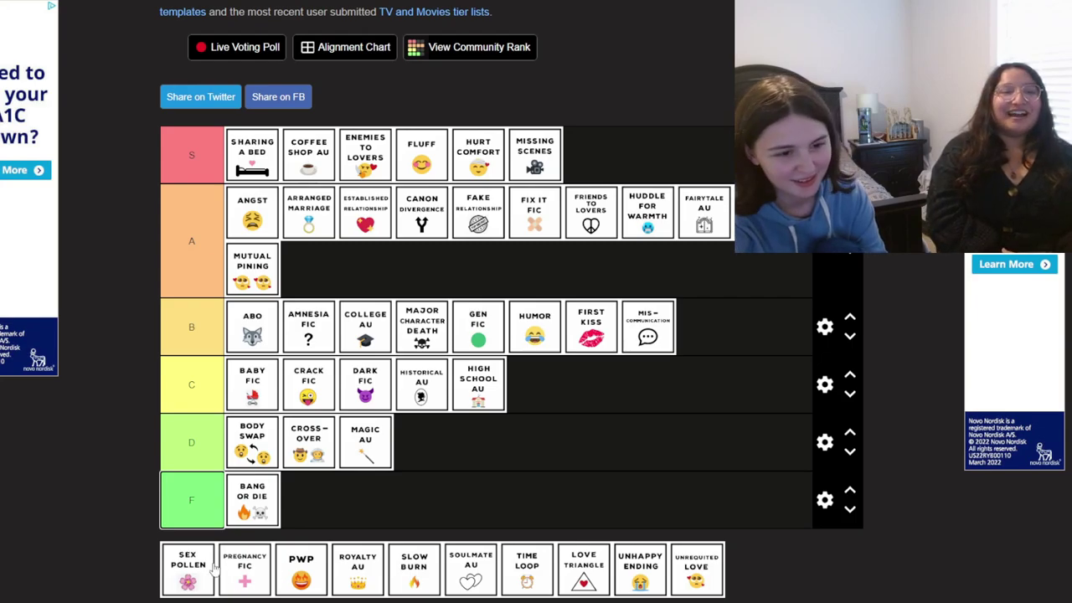
Place the Sex Pollen card in the C tier
{"action": "mouse_move", "coordinate": [189, 573]}
{"action": "left_mouse_down"}
{"action": "mouse_move", "coordinate": [618, 354]}
{"action": "mouse_move", "coordinate": [671, 373]}
{"action": "mouse_move", "coordinate": [620, 387]}
{"action": "left_mouse_up"}
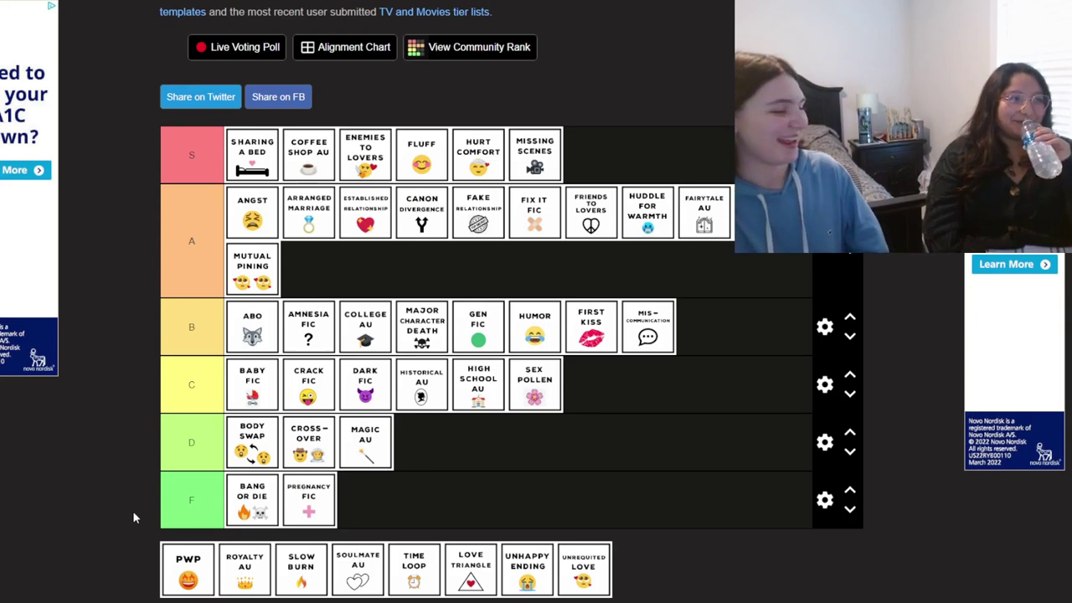
Move the PWP card into the A tier after Mutual Pining
{"action": "mouse_move", "coordinate": [172, 563]}
{"action": "left_mouse_down"}
{"action": "mouse_move", "coordinate": [231, 557]}
{"action": "mouse_move", "coordinate": [562, 441]}
{"action": "mouse_move", "coordinate": [665, 359]}
{"action": "mouse_move", "coordinate": [690, 277]}
{"action": "left_mouse_up"}
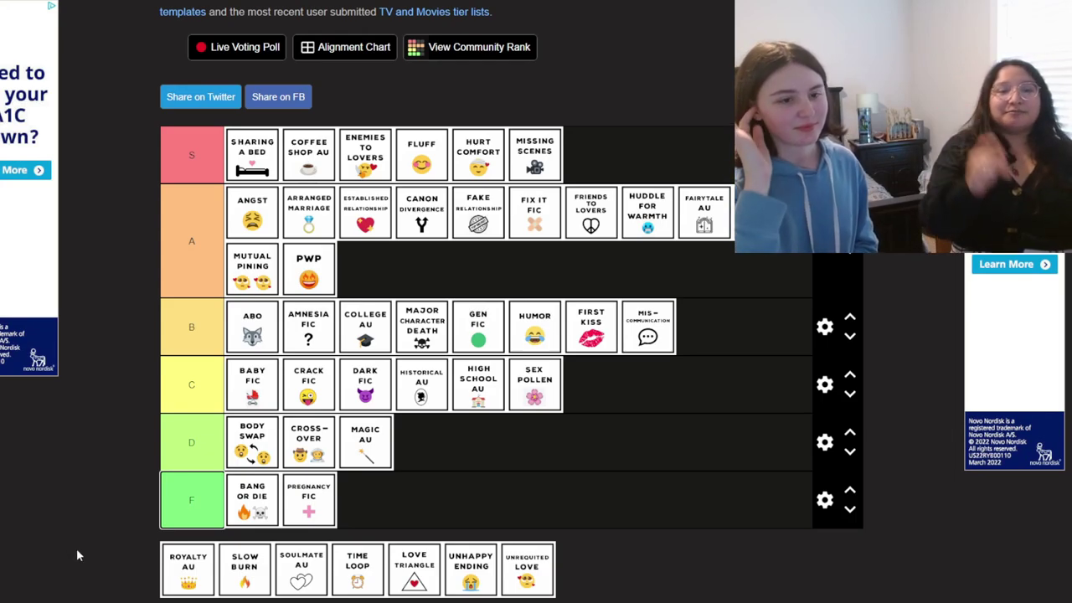
Place Royalty AU at the end of the A tier, right after PWP
{"action": "left_click_drag", "start_coordinate": [187, 552], "coordinate": [365, 270]}
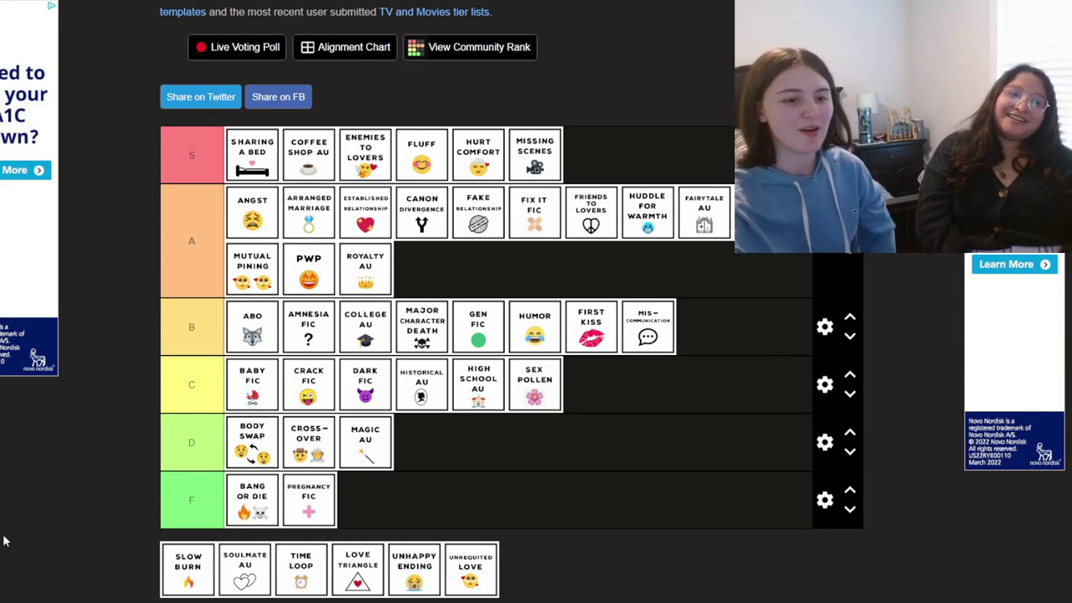
Add Slow Burn and then Soulmate AU to the end of the A tier after Royalty AU
{"action": "mouse_move", "coordinate": [179, 578]}
{"action": "left_mouse_down"}
{"action": "mouse_move", "coordinate": [584, 343]}
{"action": "mouse_move", "coordinate": [456, 250]}
{"action": "mouse_move", "coordinate": [418, 278]}
{"action": "mouse_move", "coordinate": [604, 174]}
{"action": "mouse_move", "coordinate": [600, 219]}
{"action": "mouse_move", "coordinate": [426, 246]}
{"action": "mouse_move", "coordinate": [594, 163]}
{"action": "mouse_move", "coordinate": [529, 222]}
{"action": "mouse_move", "coordinate": [642, 156]}
{"action": "mouse_move", "coordinate": [502, 252]}
{"action": "mouse_move", "coordinate": [514, 263]}
{"action": "left_mouse_up"}
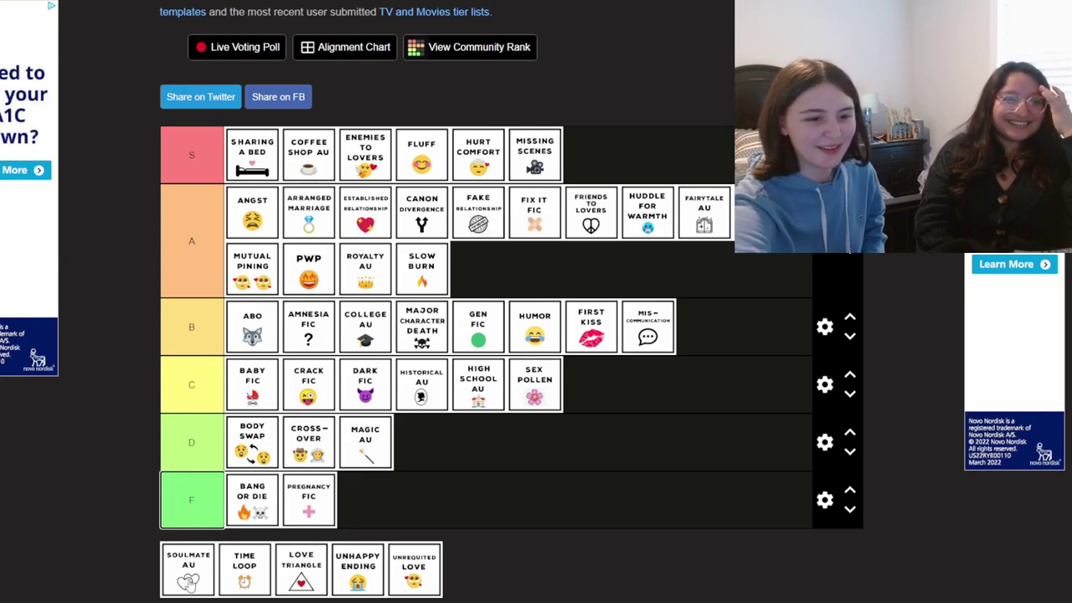
{"action": "mouse_move", "coordinate": [188, 578]}
{"action": "left_mouse_down"}
{"action": "mouse_move", "coordinate": [594, 273]}
{"action": "mouse_move", "coordinate": [520, 272]}
{"action": "left_mouse_up"}
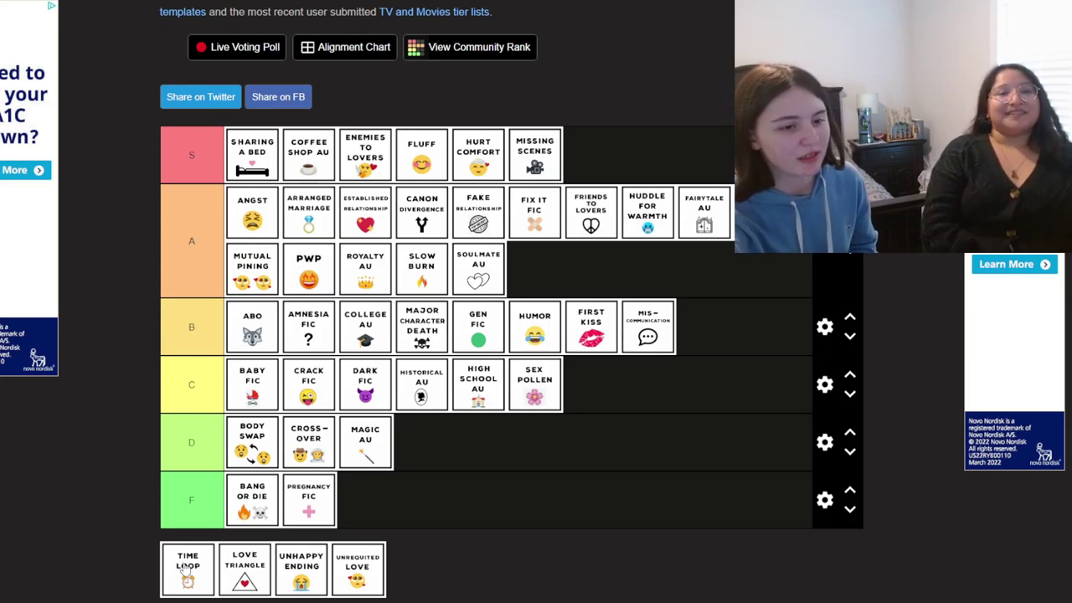
Drop the Time Loop card at the end of the B tier after Mis-Communication
{"action": "mouse_move", "coordinate": [186, 568]}
{"action": "left_mouse_down"}
{"action": "mouse_move", "coordinate": [665, 498]}
{"action": "mouse_move", "coordinate": [757, 335]}
{"action": "mouse_move", "coordinate": [749, 347]}
{"action": "left_mouse_up"}
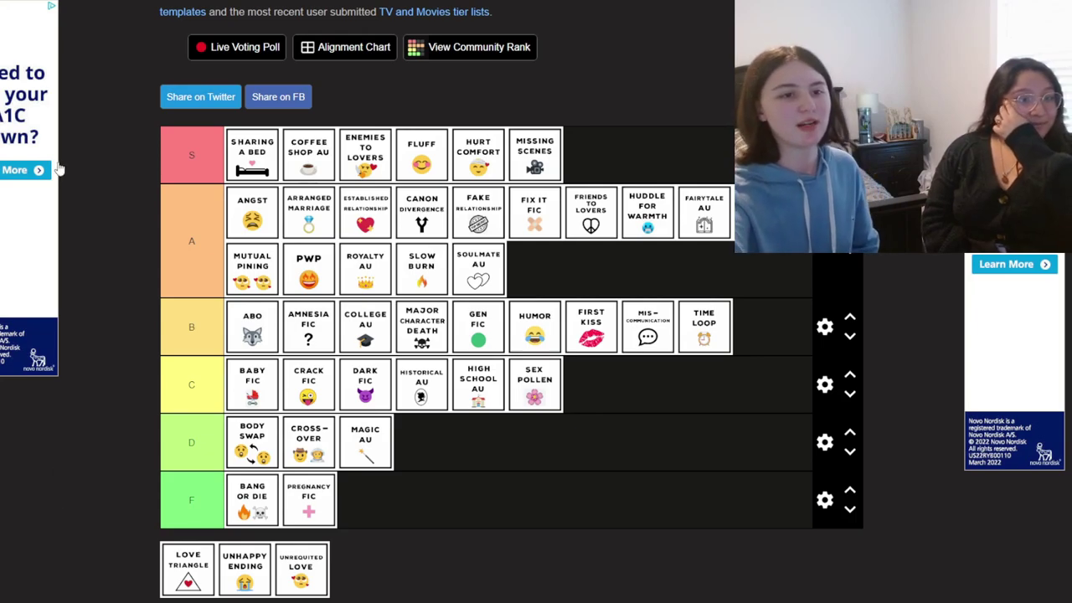
{"action": "mouse_move", "coordinate": [187, 570]}
{"action": "left_mouse_down"}
{"action": "mouse_move", "coordinate": [429, 475]}
{"action": "mouse_move", "coordinate": [696, 281]}
{"action": "mouse_move", "coordinate": [675, 384]}
{"action": "left_mouse_up"}
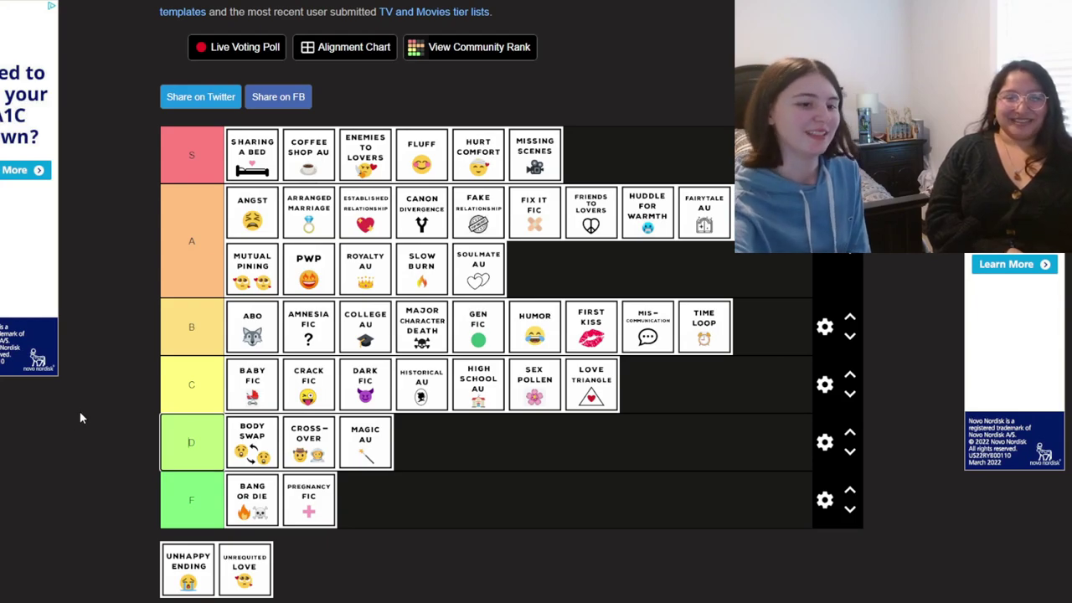
Place Unhappy Ending in the D tier, directly after Magic AU
{"action": "mouse_move", "coordinate": [186, 564]}
{"action": "left_mouse_down"}
{"action": "mouse_move", "coordinate": [499, 496]}
{"action": "mouse_move", "coordinate": [496, 444]}
{"action": "left_mouse_up"}
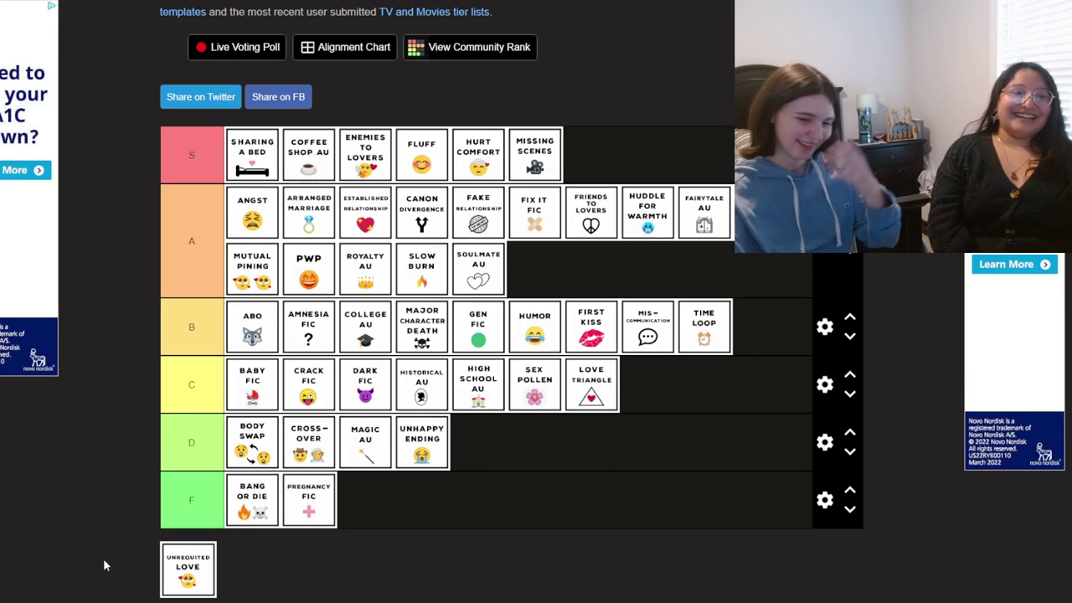
Move the last pool card, Unrequited Love, into the D tier after Unhappy Ending
{"action": "mouse_move", "coordinate": [200, 575]}
{"action": "left_mouse_down"}
{"action": "mouse_move", "coordinate": [468, 593]}
{"action": "mouse_move", "coordinate": [548, 448]}
{"action": "mouse_move", "coordinate": [502, 444]}
{"action": "left_mouse_up"}
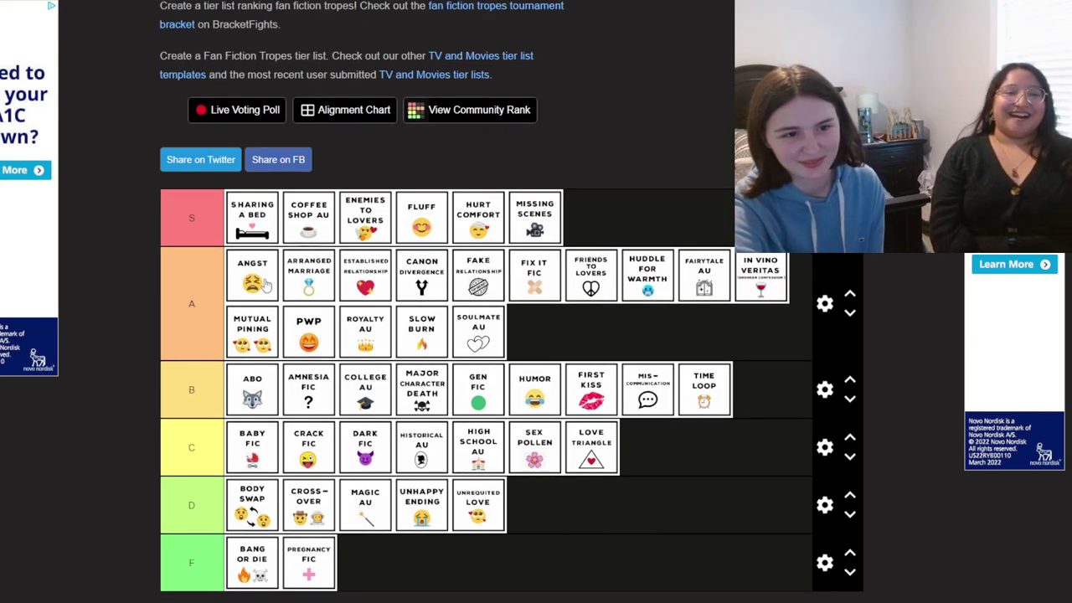
Move Angst from the A tier to the end of the S tier, after Missing Scenes
{"action": "mouse_move", "coordinate": [248, 285]}
{"action": "left_mouse_down"}
{"action": "mouse_move", "coordinate": [647, 220]}
{"action": "mouse_move", "coordinate": [586, 205]}
{"action": "left_mouse_up"}
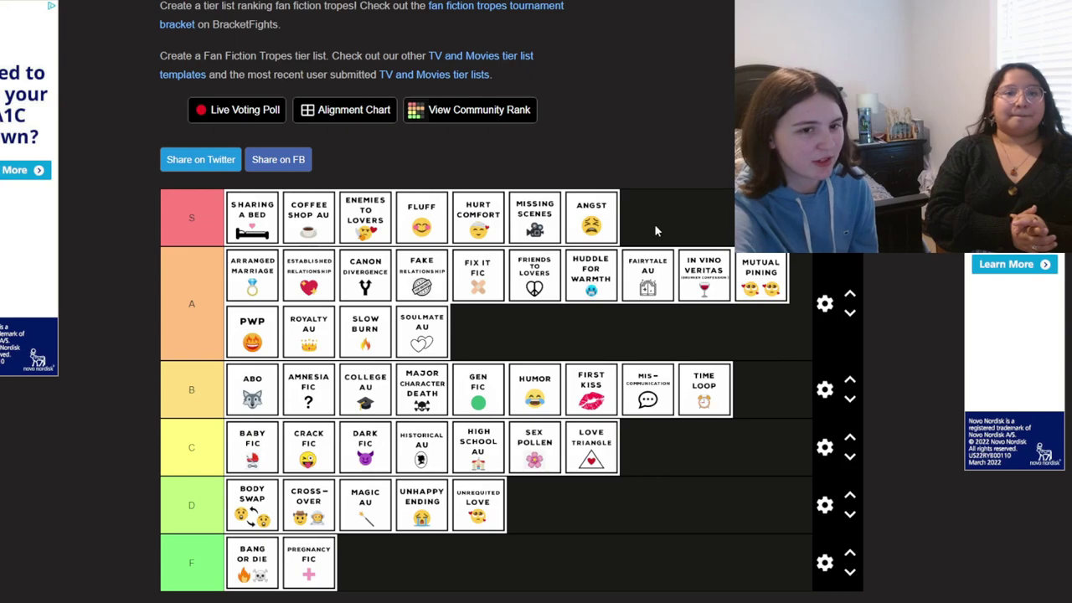
{"action": "scroll", "coordinate": [645, 239], "scroll_direction": "down", "scroll_amount": 1}
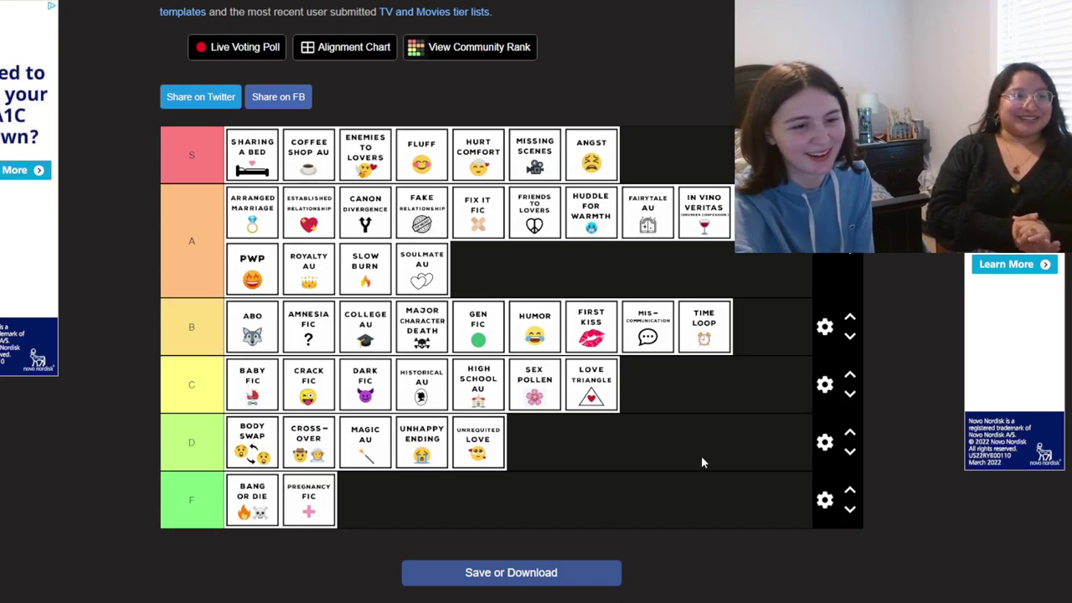
{"action": "scroll", "coordinate": [718, 468], "scroll_direction": "up", "scroll_amount": 1}
{"action": "scroll", "coordinate": [717, 467], "scroll_direction": "up", "scroll_amount": 2}
{"action": "scroll", "coordinate": [940, 502], "scroll_direction": "down", "scroll_amount": 4}
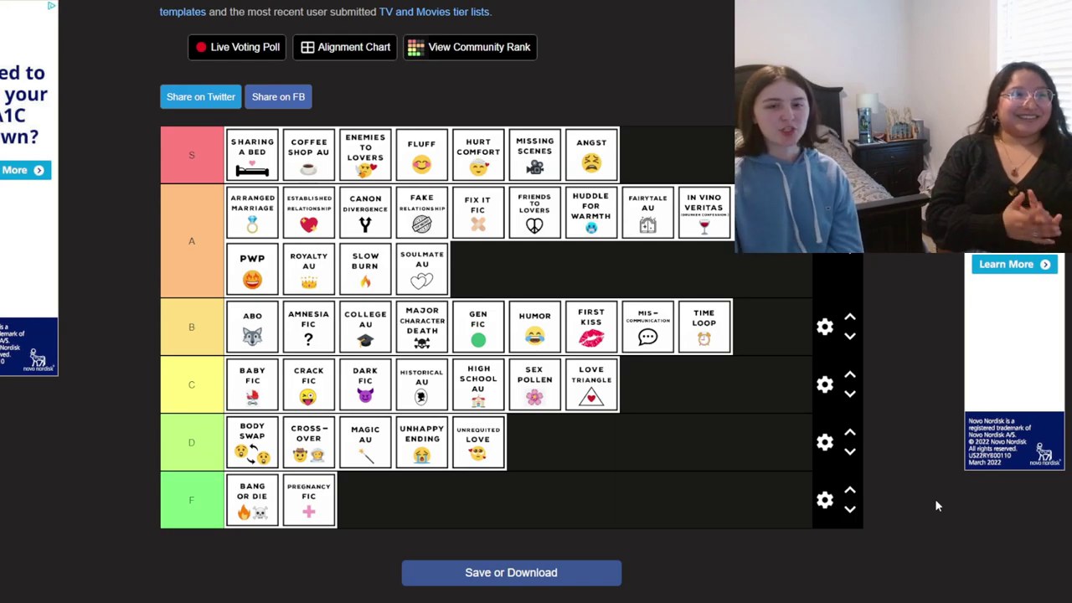
{"action": "scroll", "coordinate": [930, 435], "scroll_direction": "up", "scroll_amount": 1}
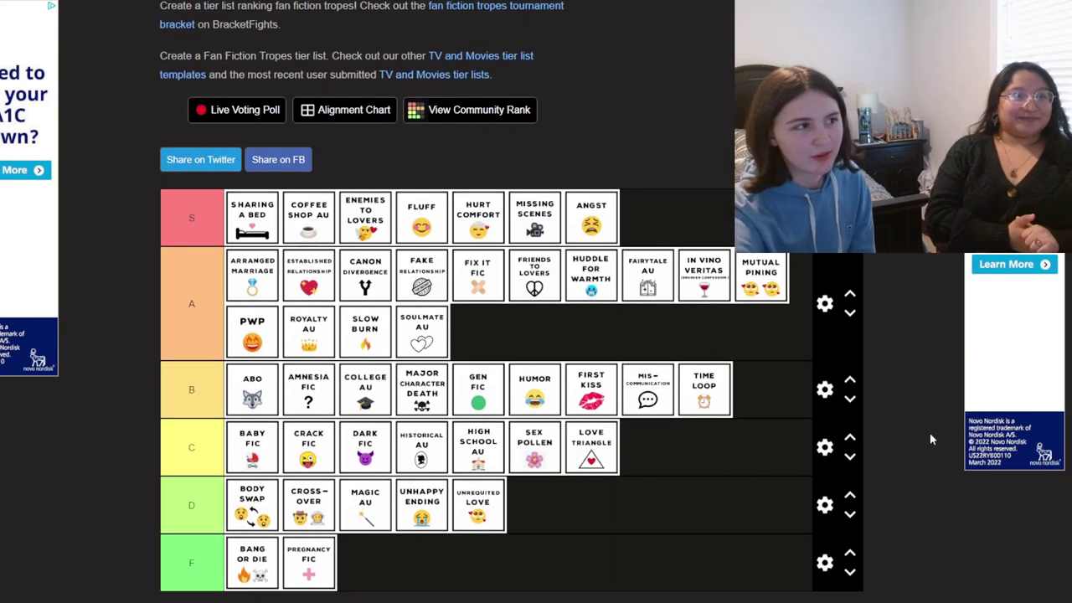